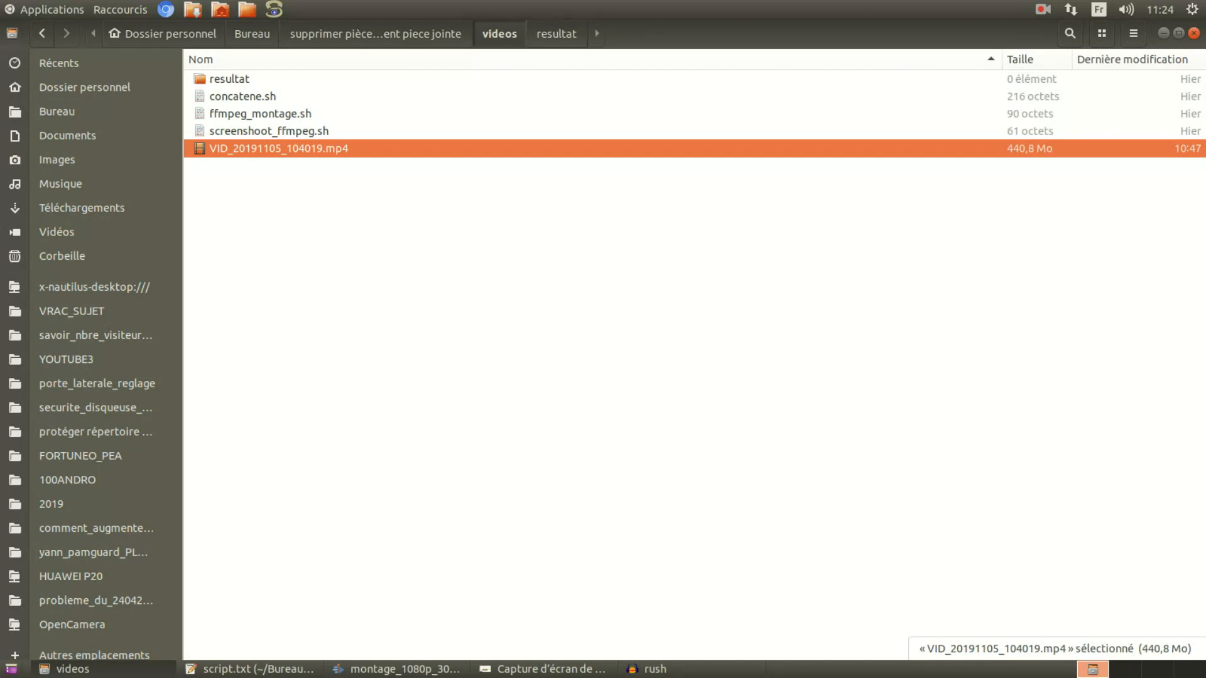
Play VID_20191105_104019.mp4 in VLC, review it at about 06:19, and close the player.
key("Return")
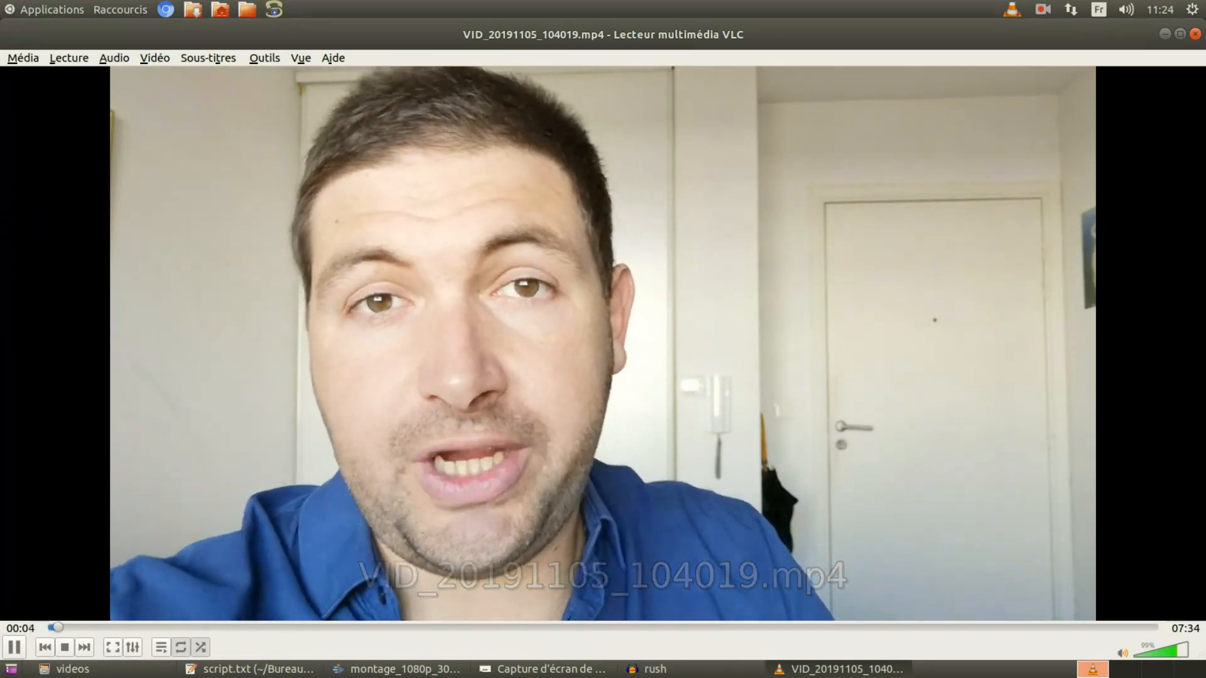
left_click_drag(56, 627, 976, 627)
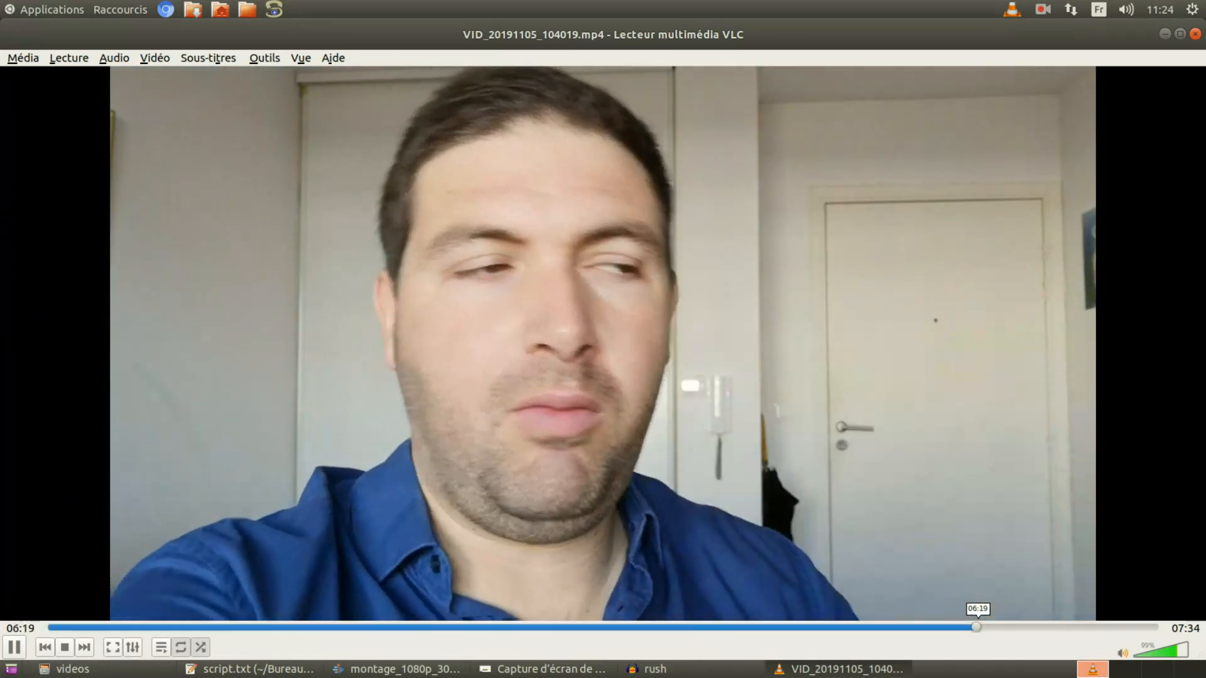
key("space")
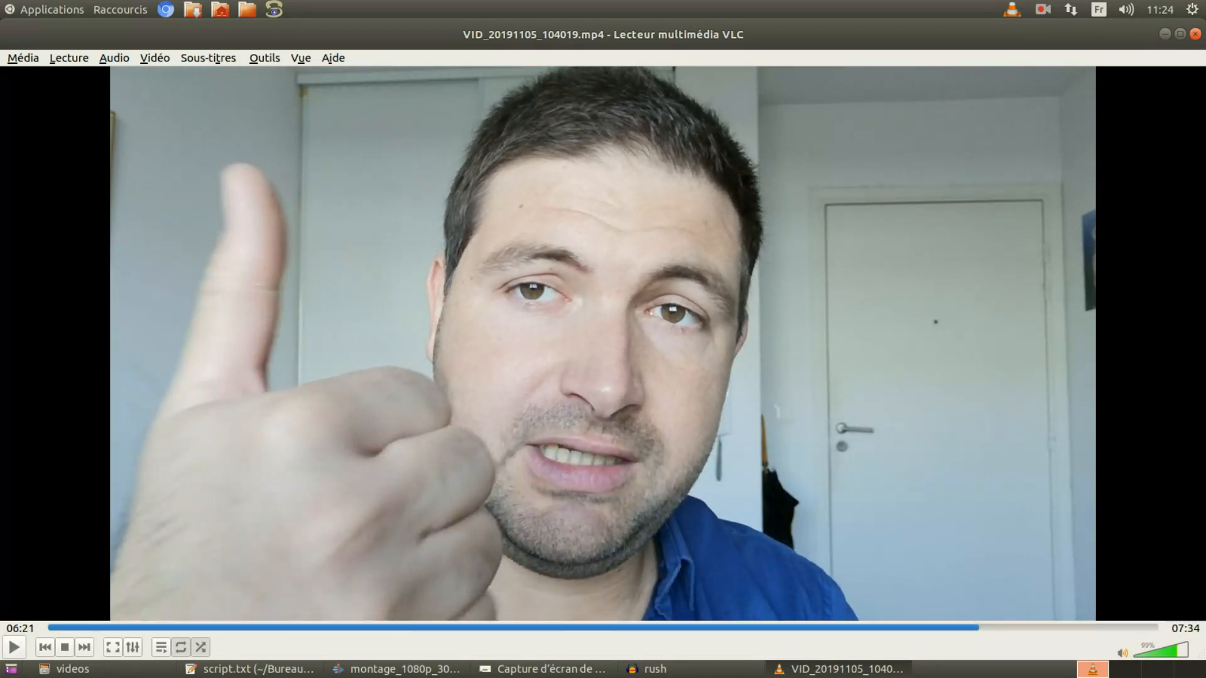
left_click(1196, 34)
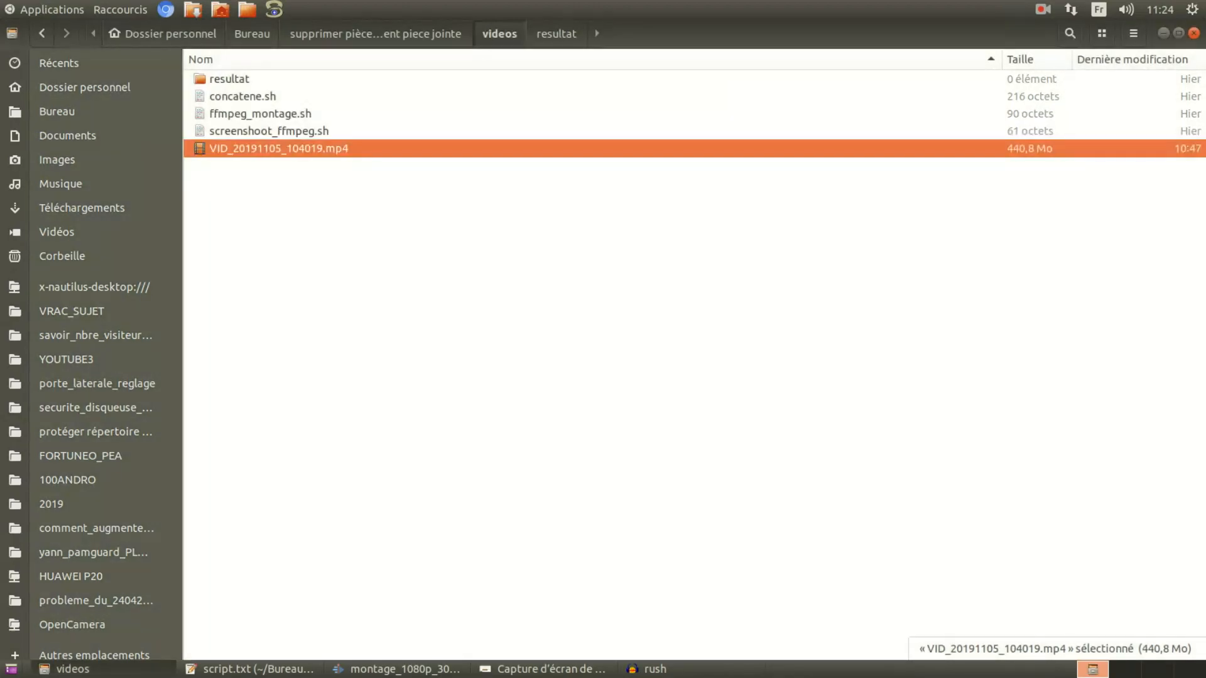
Switch to the Kdenlive project and examine the timeline from the first screen-capture clips through the end screen.
left_click(396, 669)
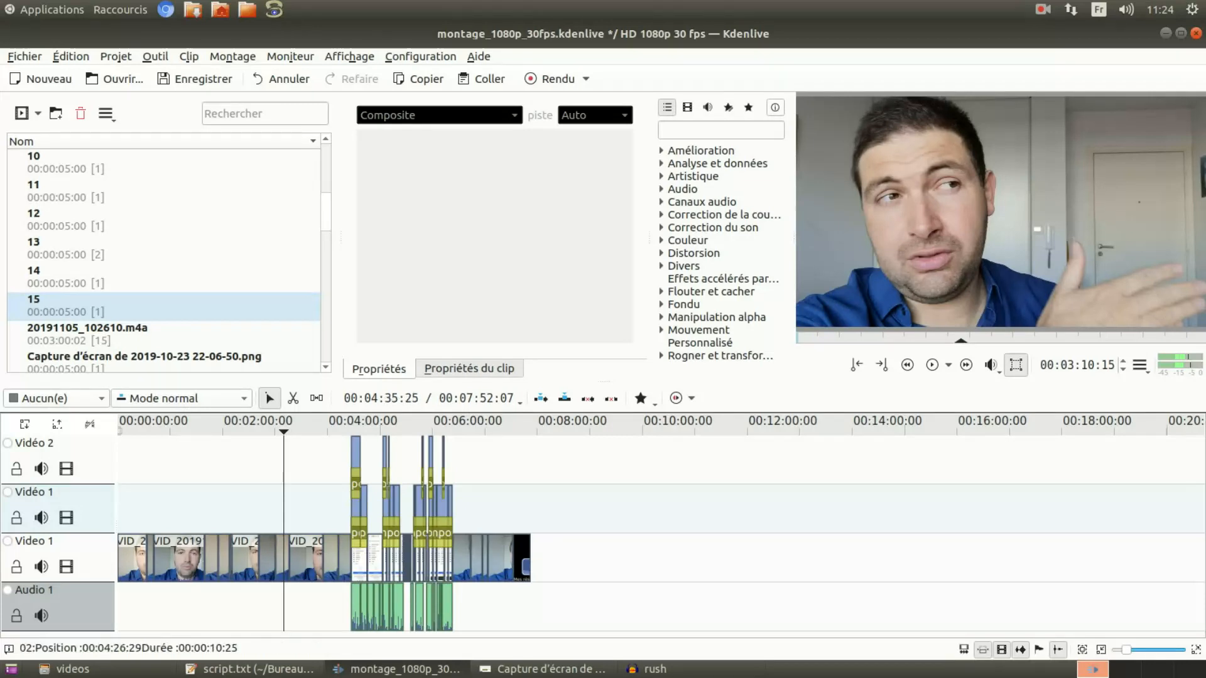
left_click(355, 427)
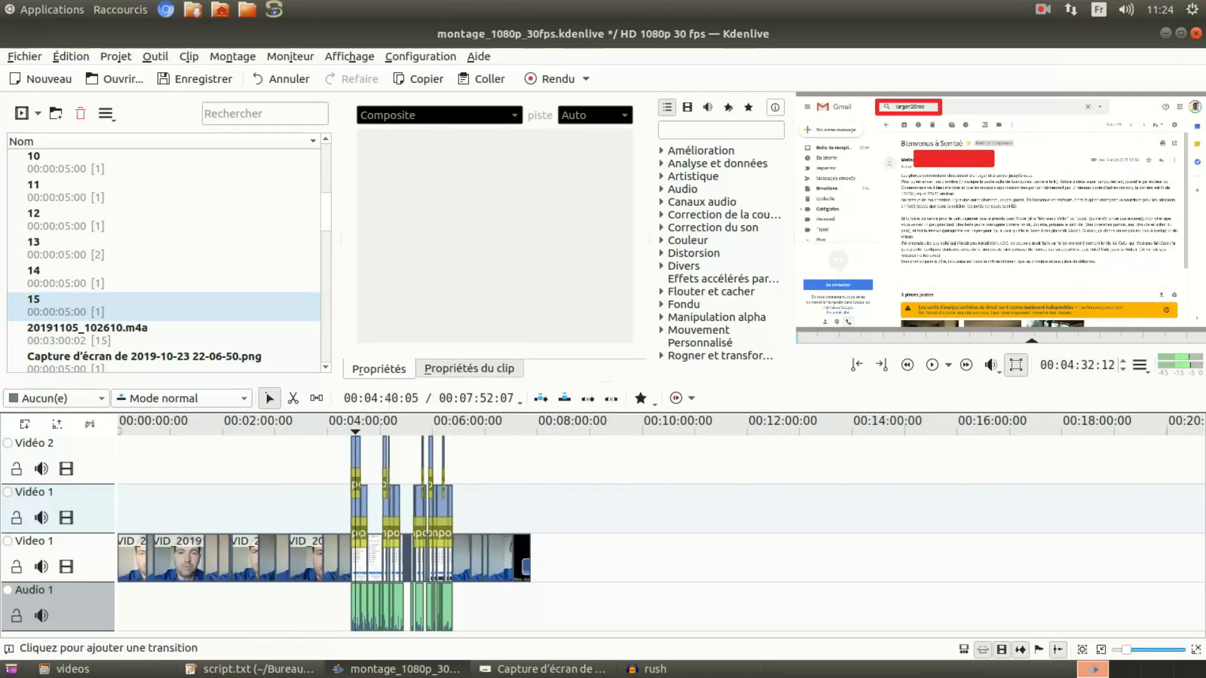
scroll(370, 556, "up", 2)
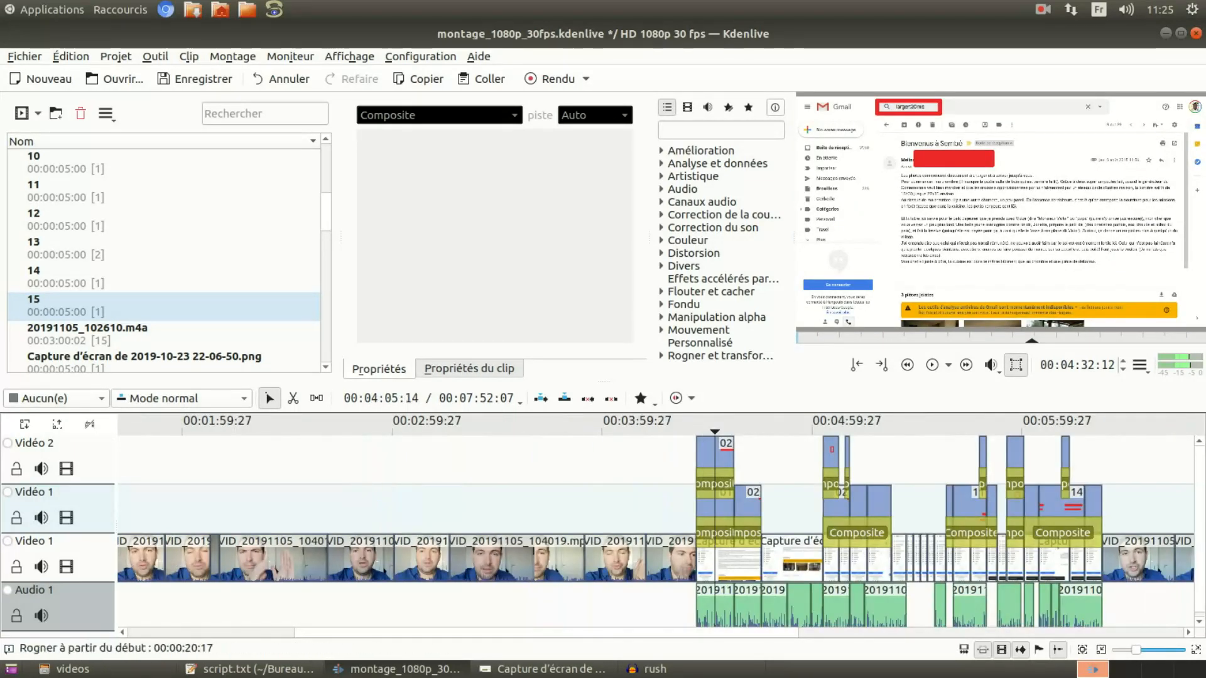
scroll(655, 528, "right", 5)
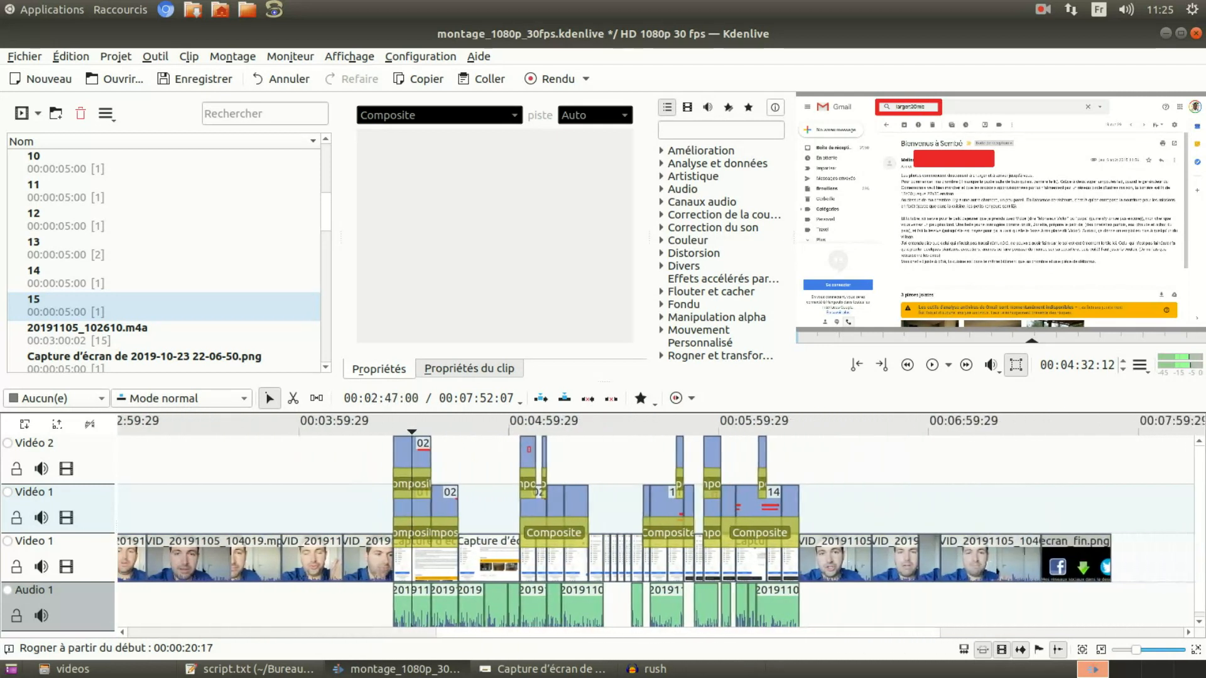
left_click_drag(489, 633, 493, 633)
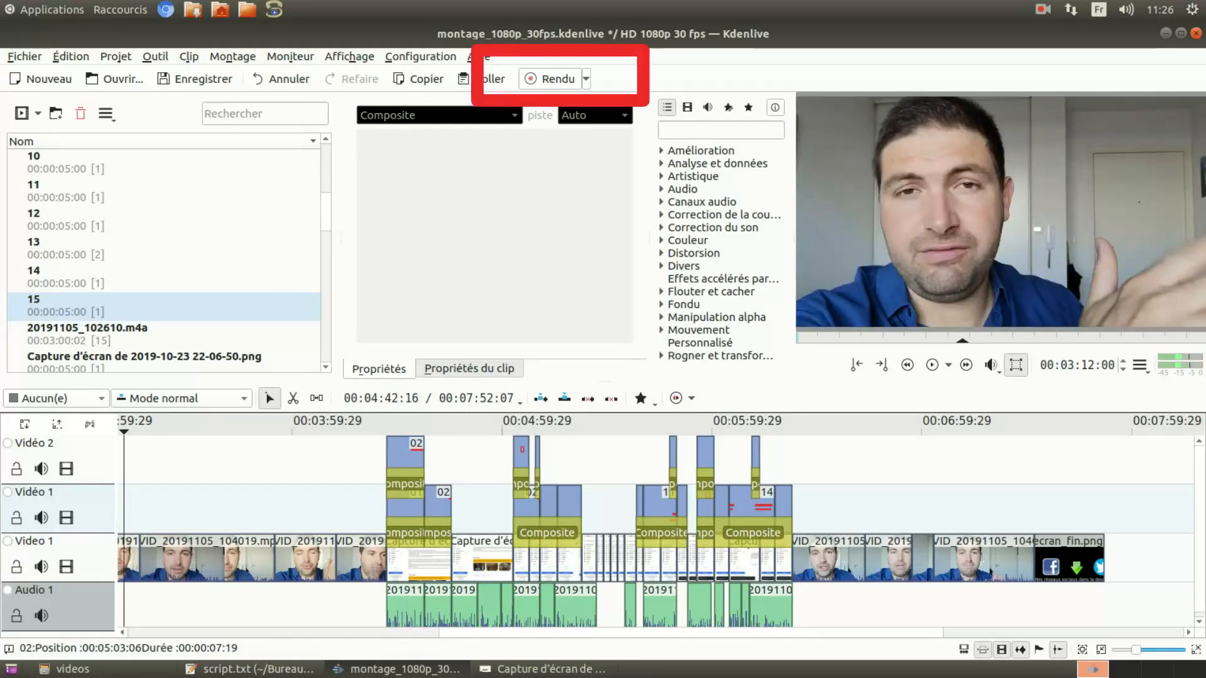
Render the complete project as audio-only WAV to rush.wav in the videos folder and close the render dialog.
left_click(550, 79)
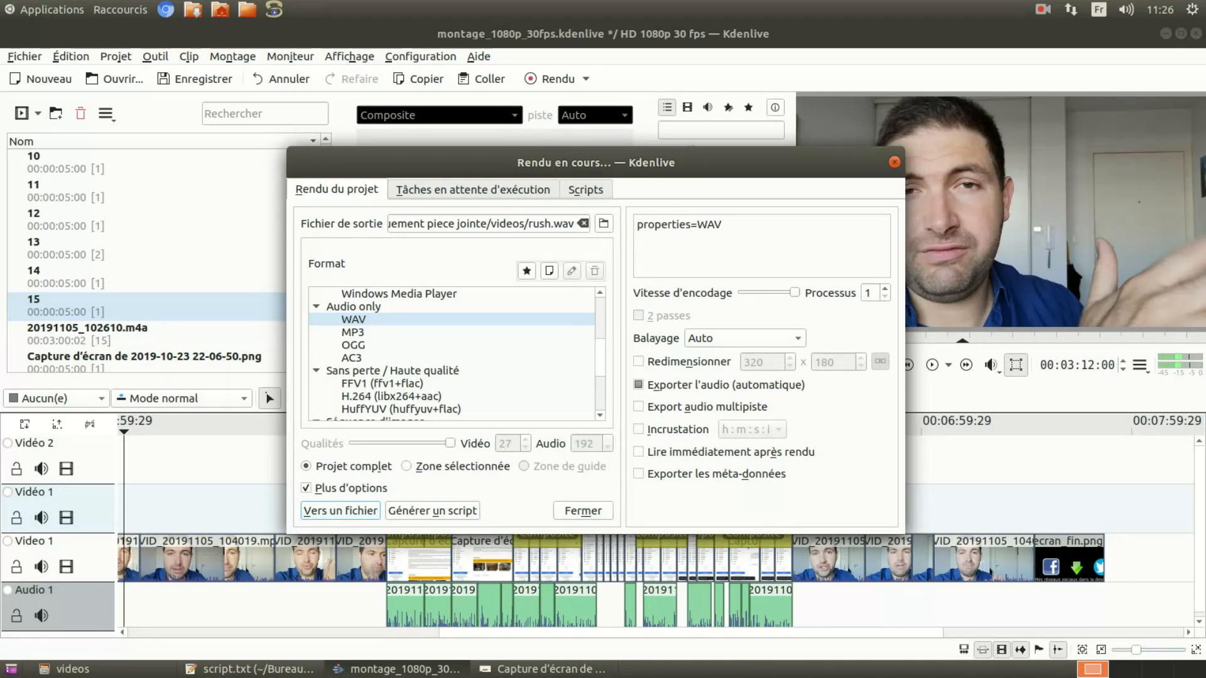
left_click(340, 511)
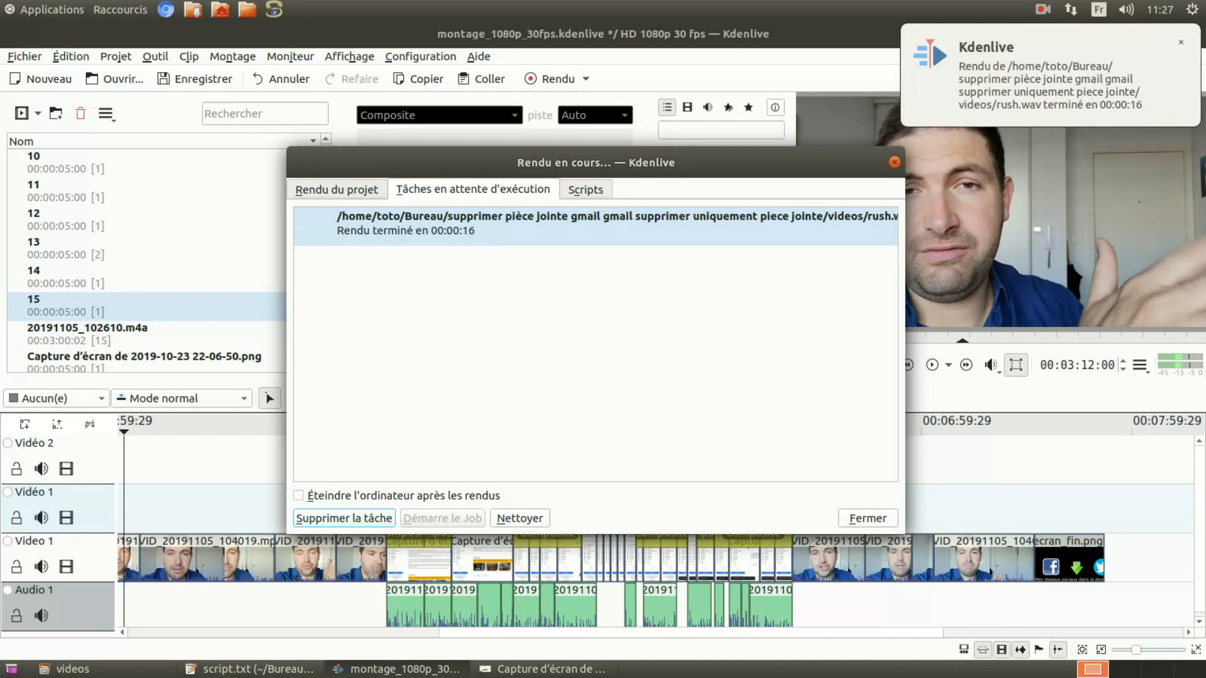
key("Escape")
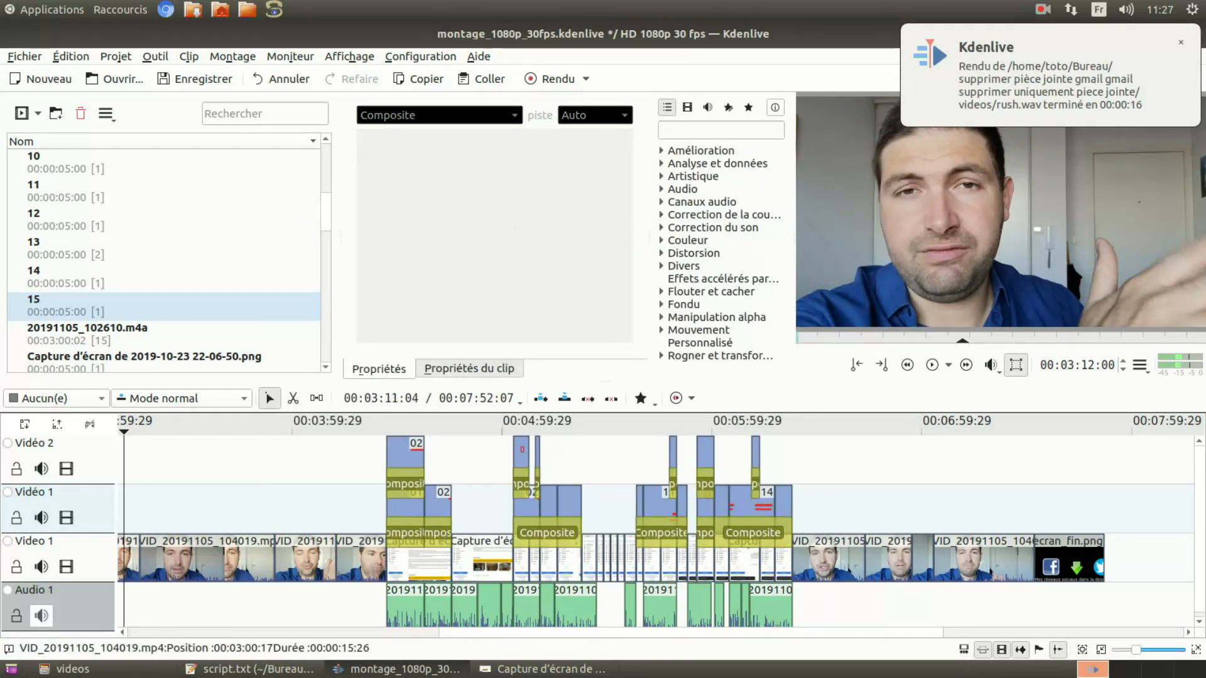
Mute the audio of the video tracks along with Audio 1 and save the project.
left_click(40, 566)
left_click(41, 518)
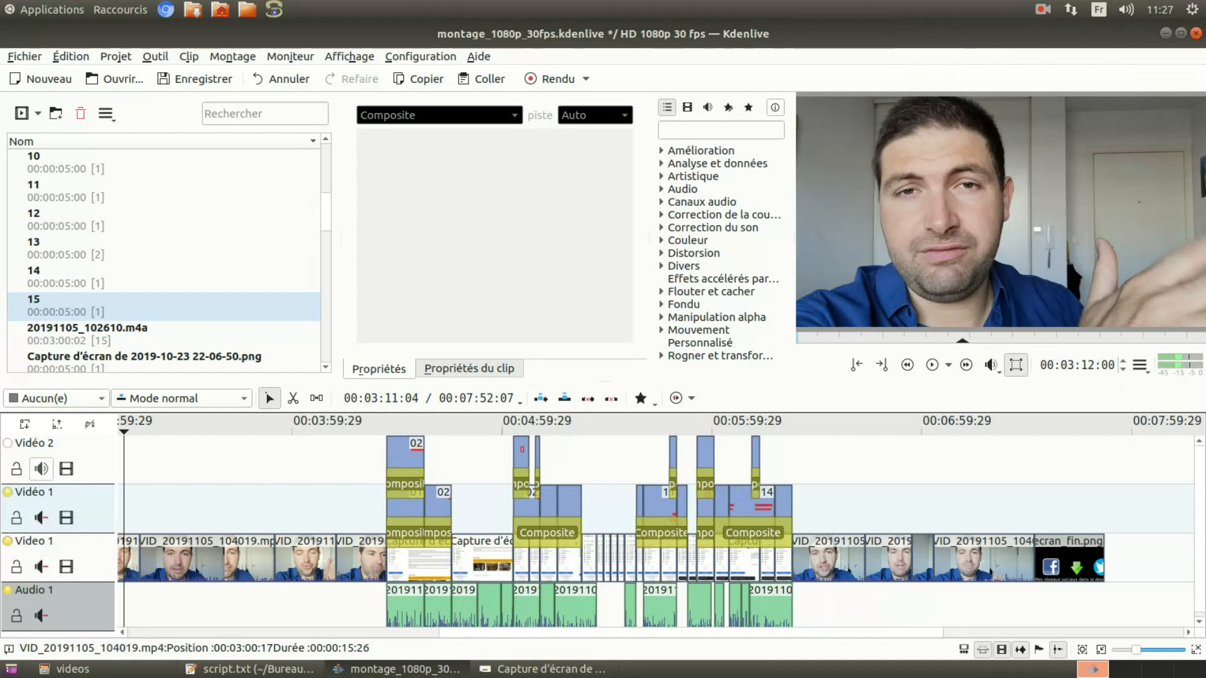
left_click(41, 469)
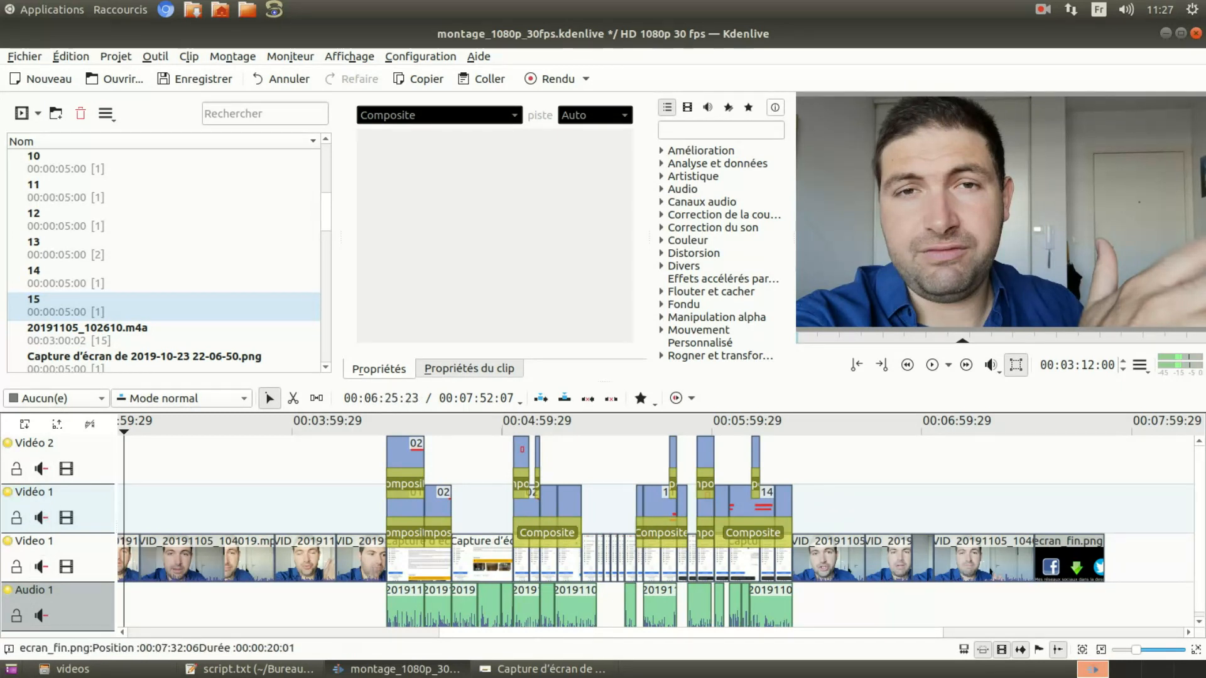
left_click(194, 78)
Insert a new video track named Vidéo 3 below the Audio 1 track.
right_click(98, 593)
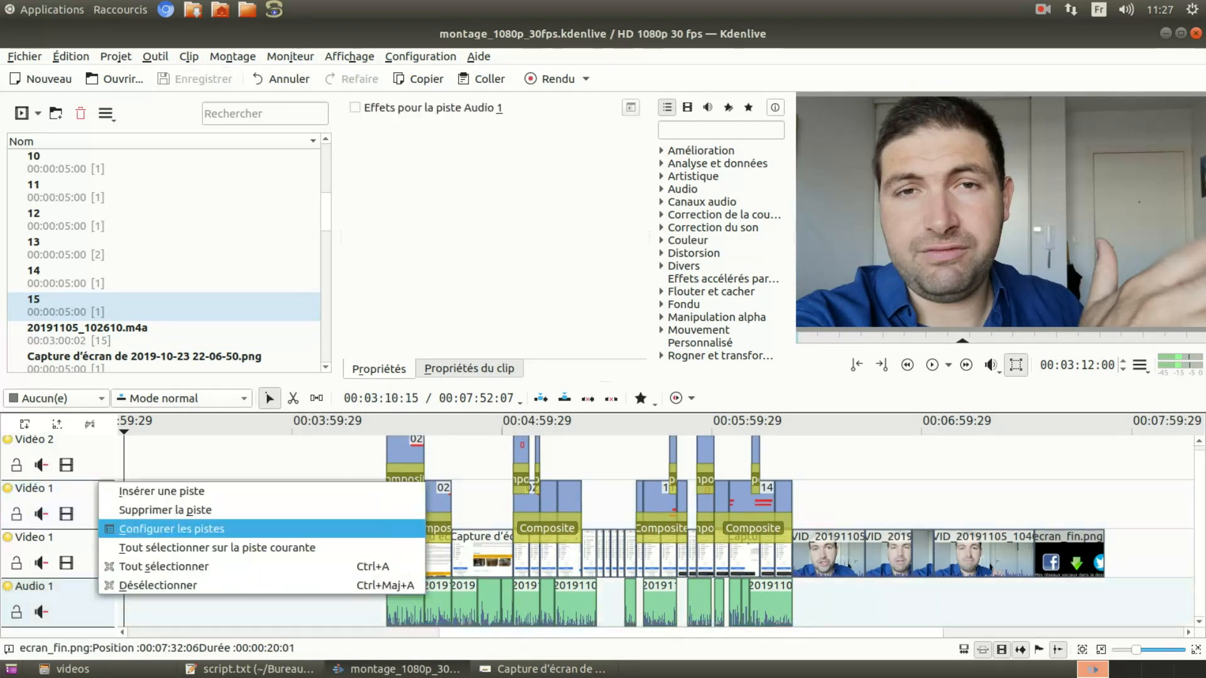
left_click(161, 491)
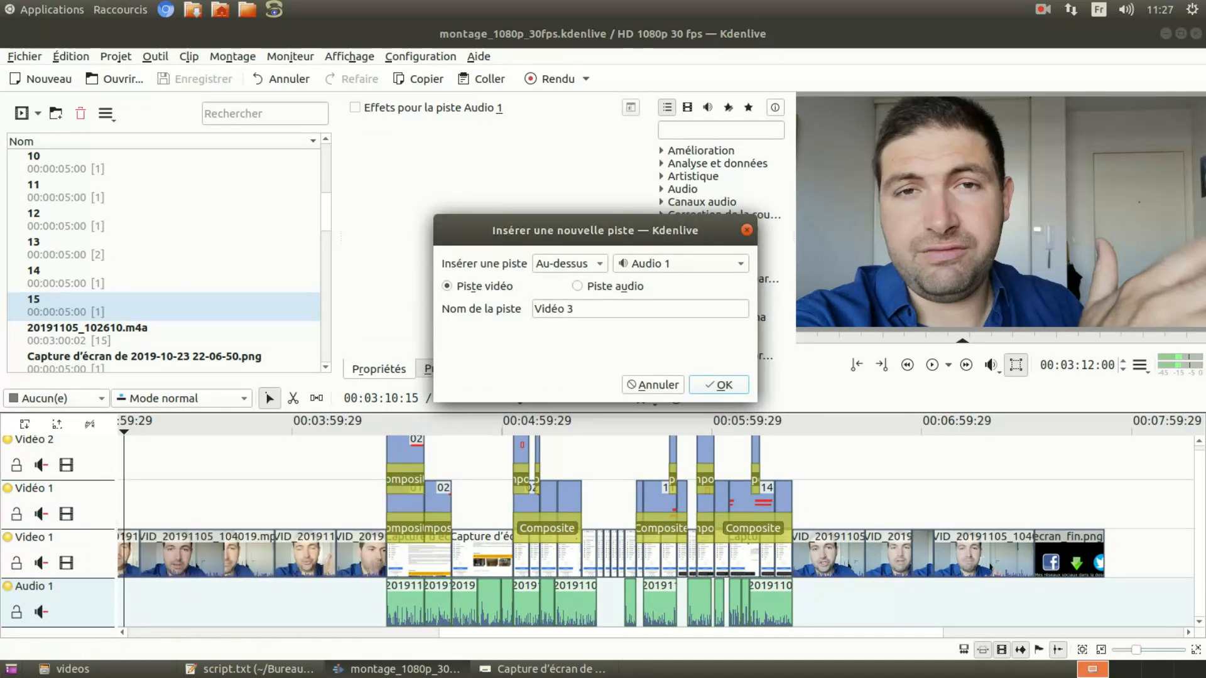
left_click(570, 263)
left_click(565, 283)
key("Return")
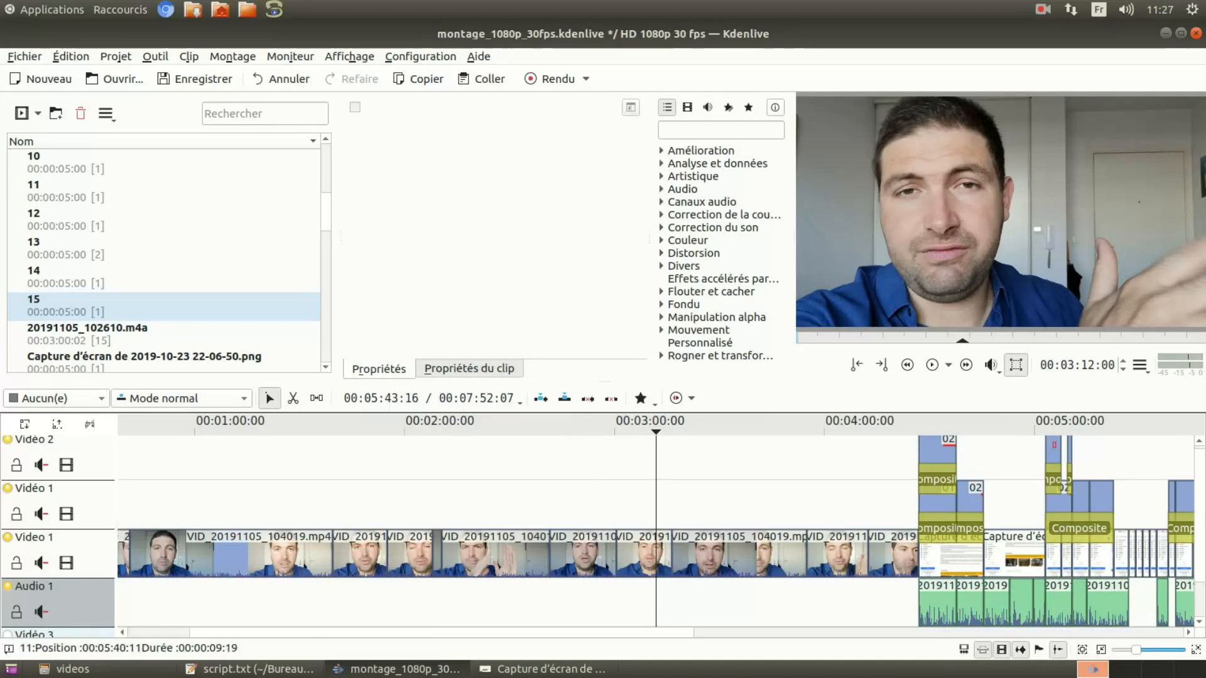
scroll(1186, 505, "down", 2)
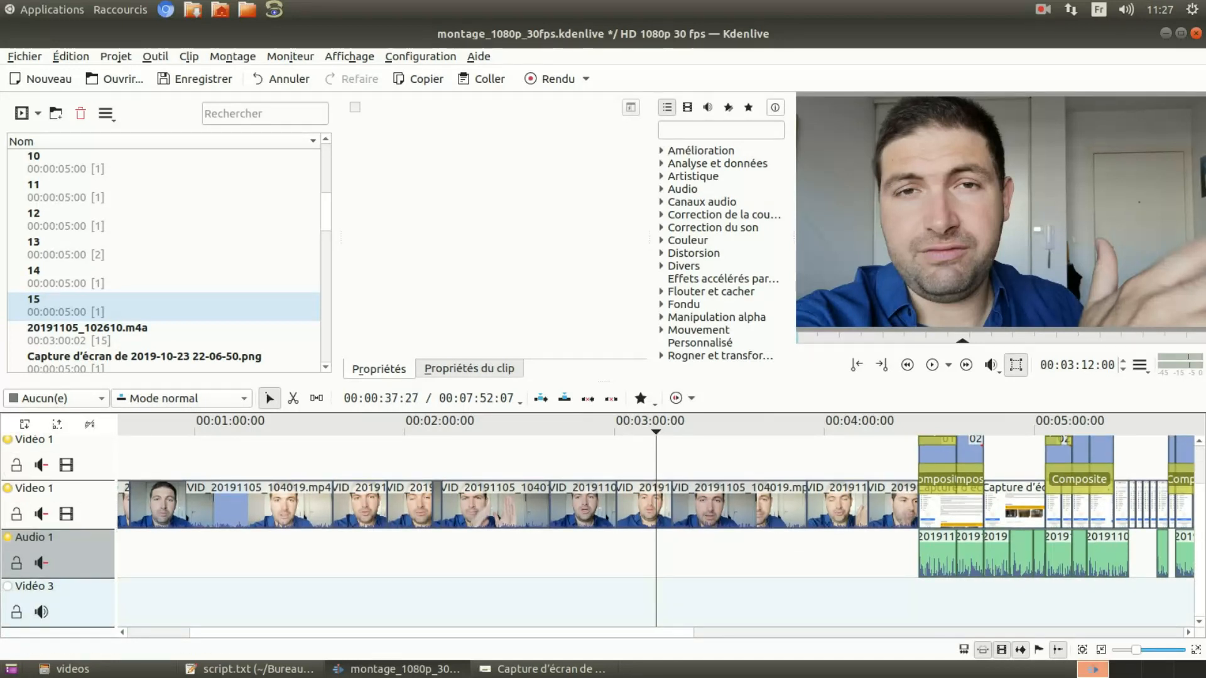
Switch to the videos folder in the file manager and open rush.wav with Audacity.
left_click(94, 670)
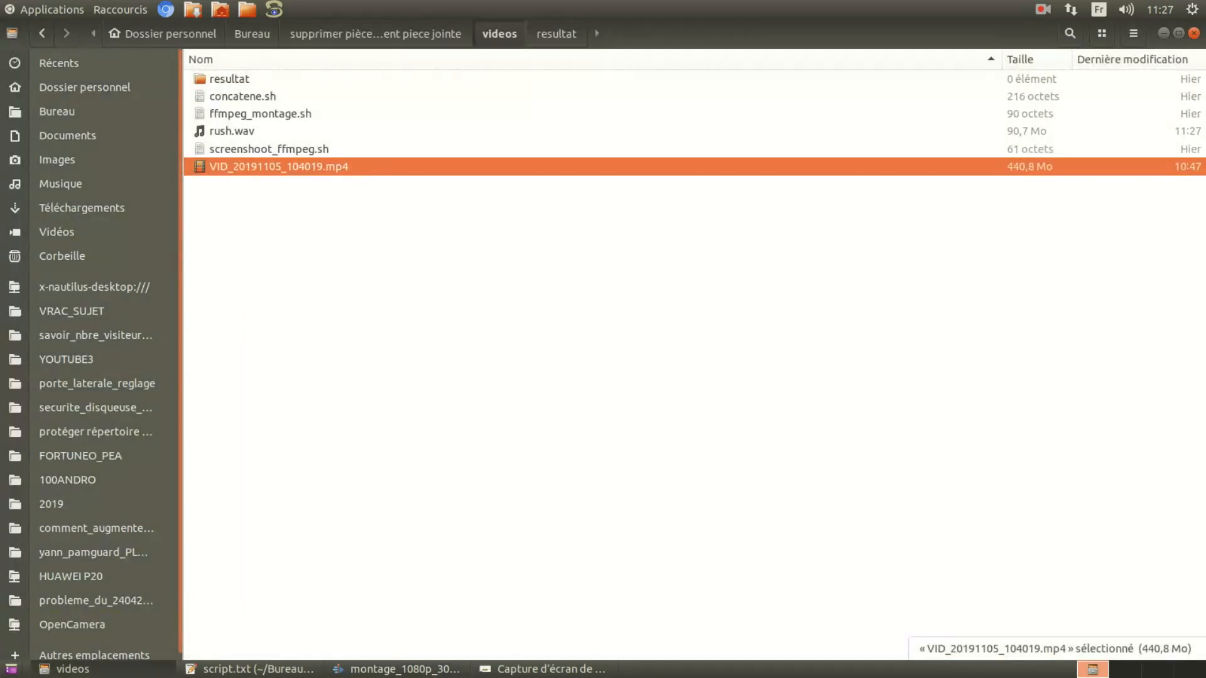
right_click(229, 130)
key("Escape")
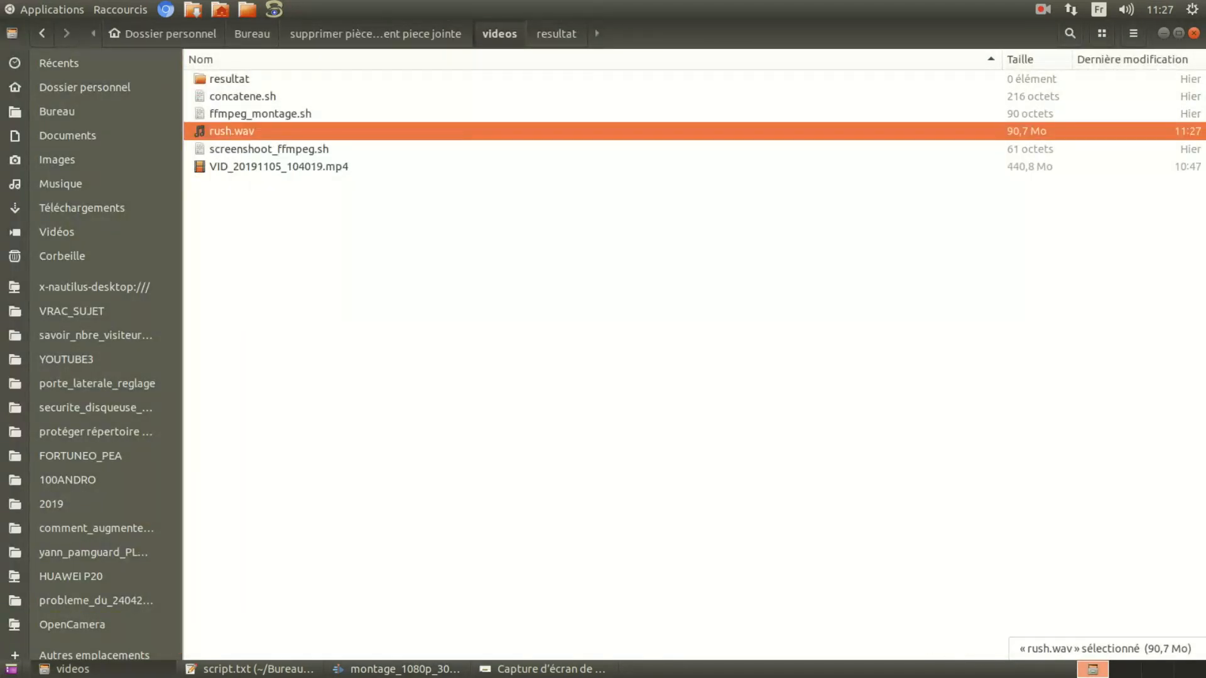
right_click(254, 131)
left_click(302, 160)
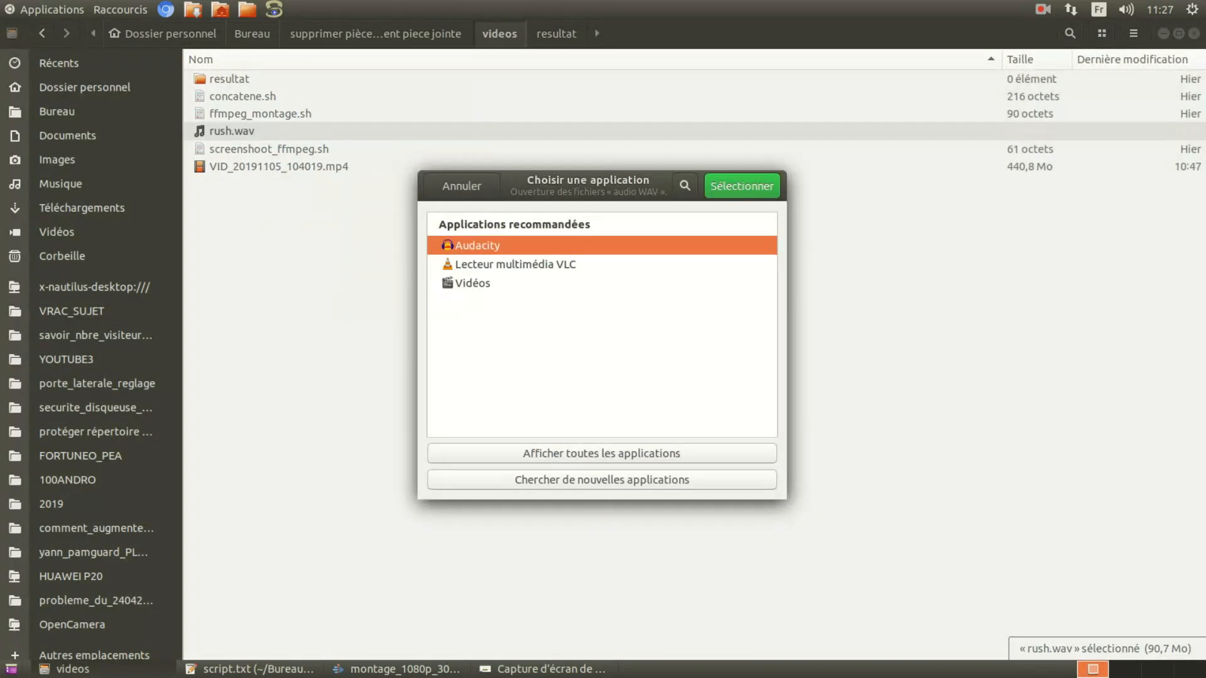
left_click(742, 186)
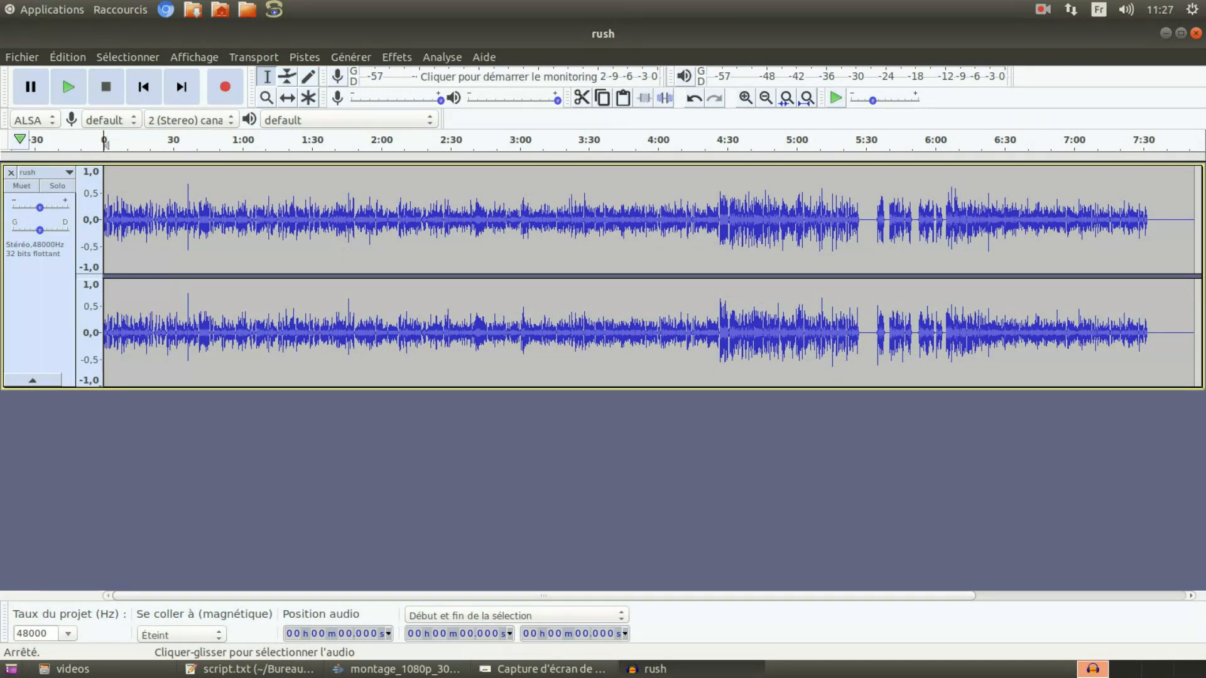
Select the audio from the start to about 4 min 27 s and locate the matching cut on the Kdenlive timeline.
left_click_drag(719, 277, 104, 276)
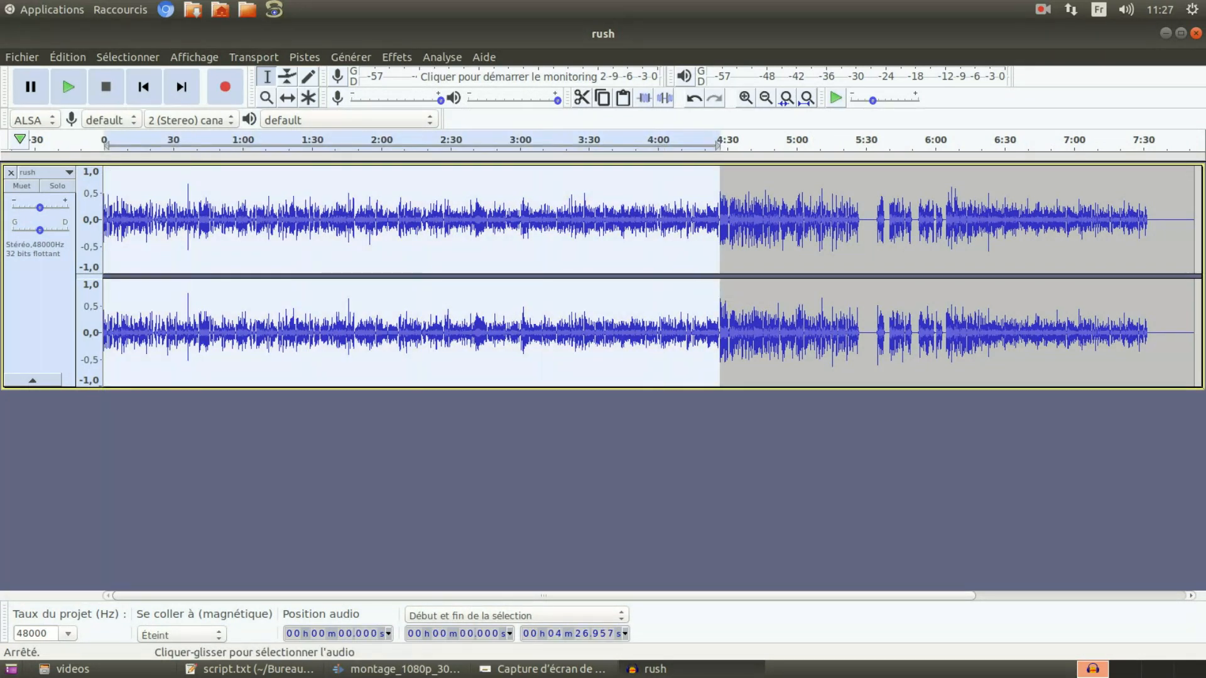
left_click(401, 453)
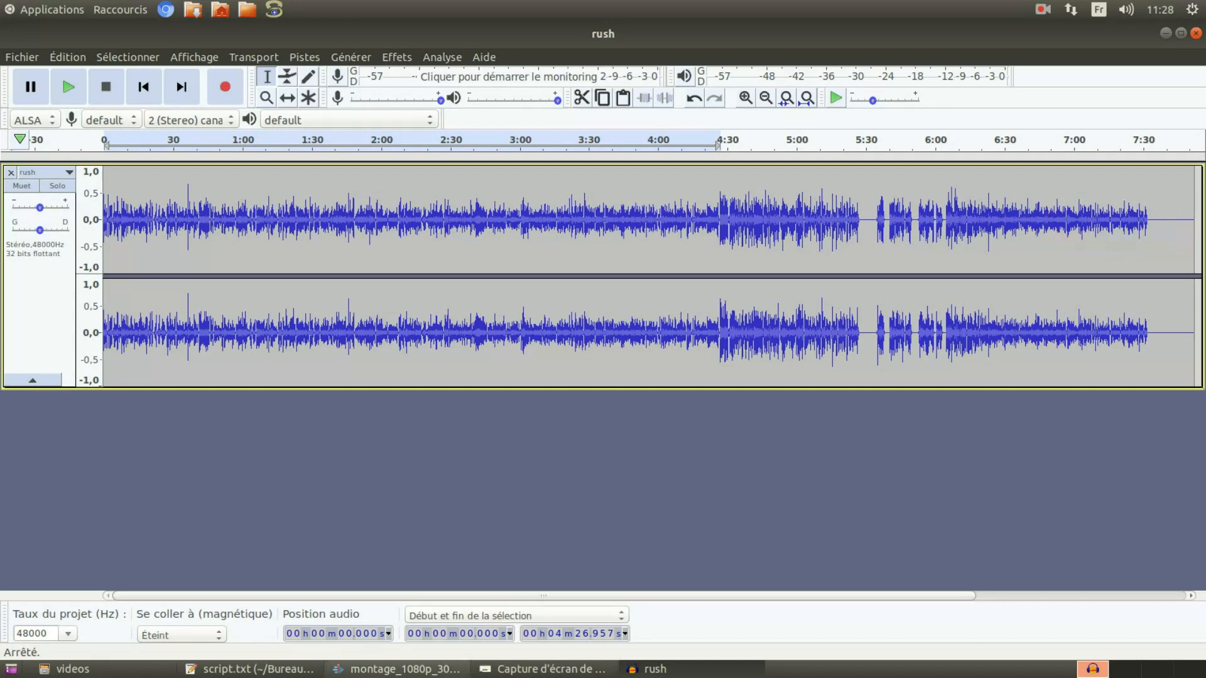
left_click(398, 670)
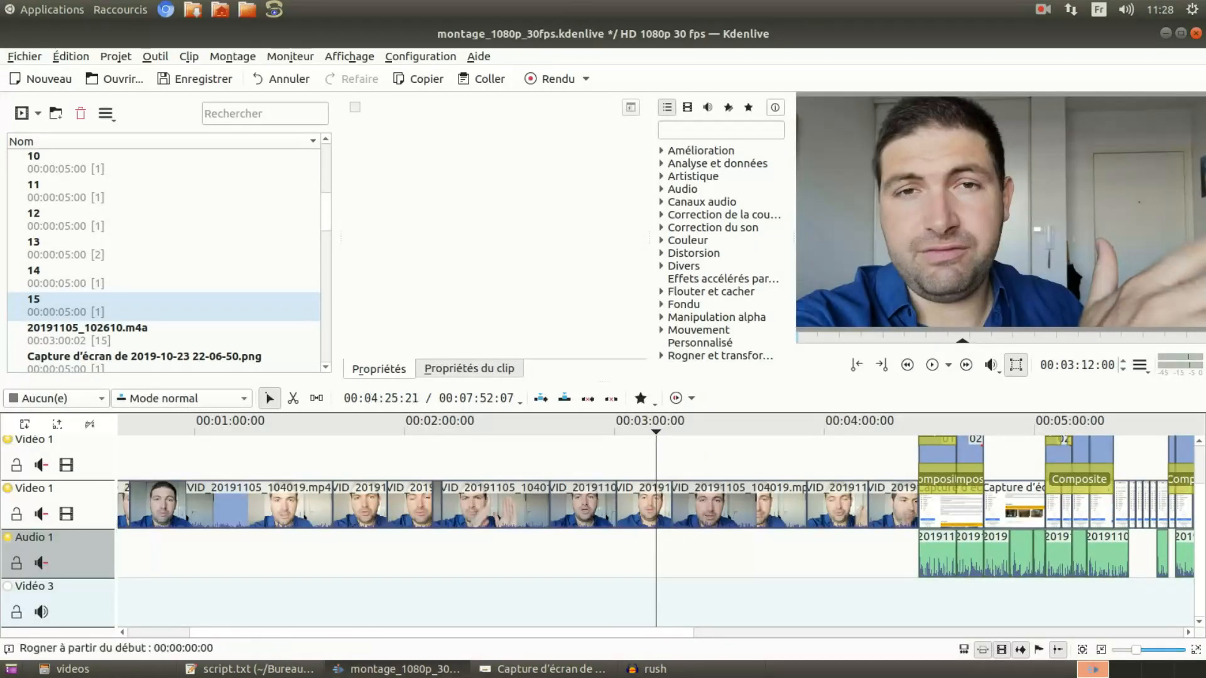
left_click(916, 427)
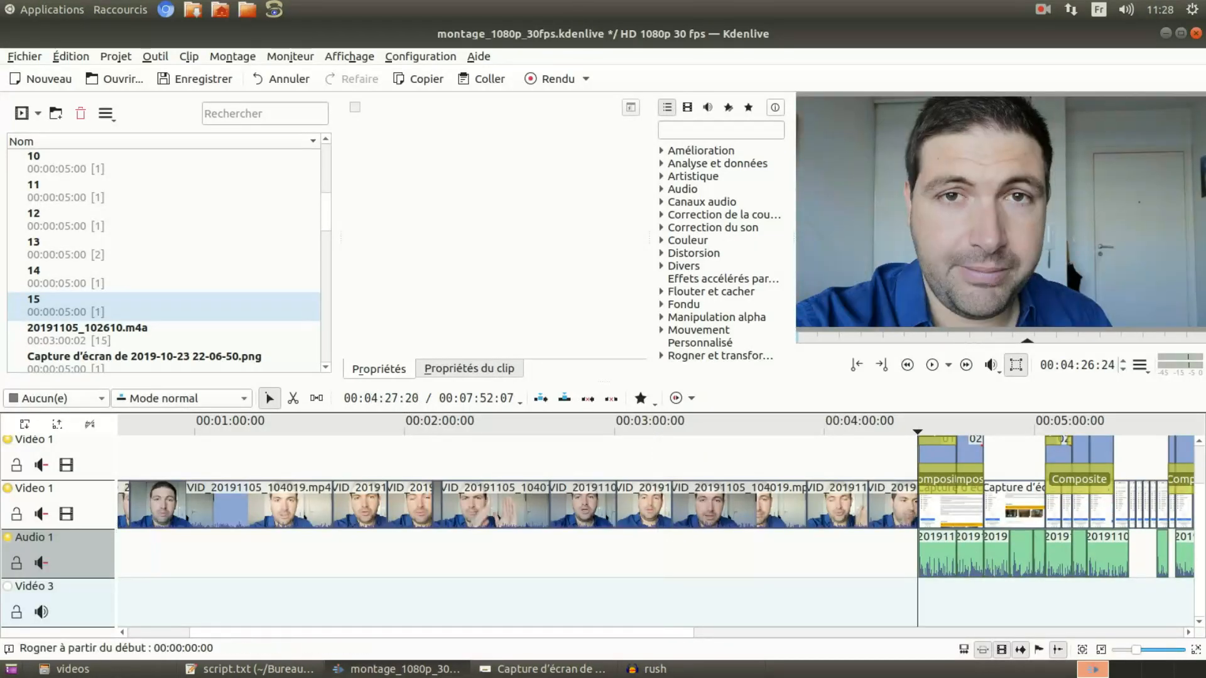
Return to Audacity and listen to the rush track from about 4 min 27 s to 4 min 35 s.
left_click(653, 669)
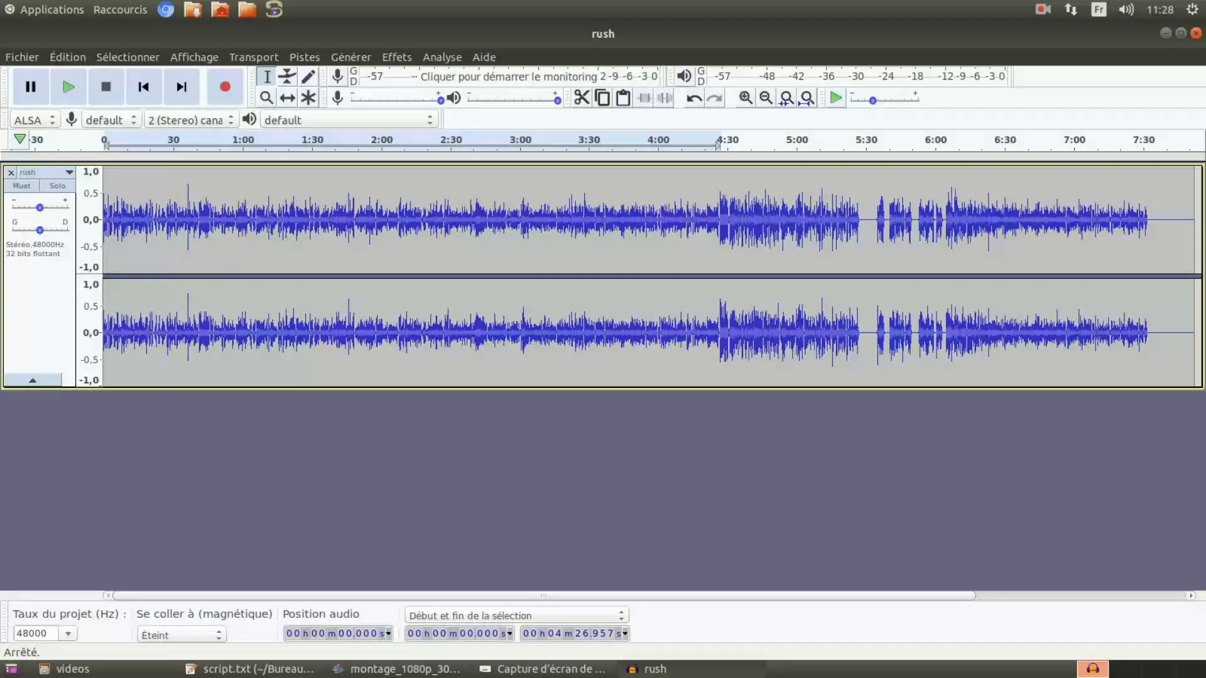
left_click(720, 143)
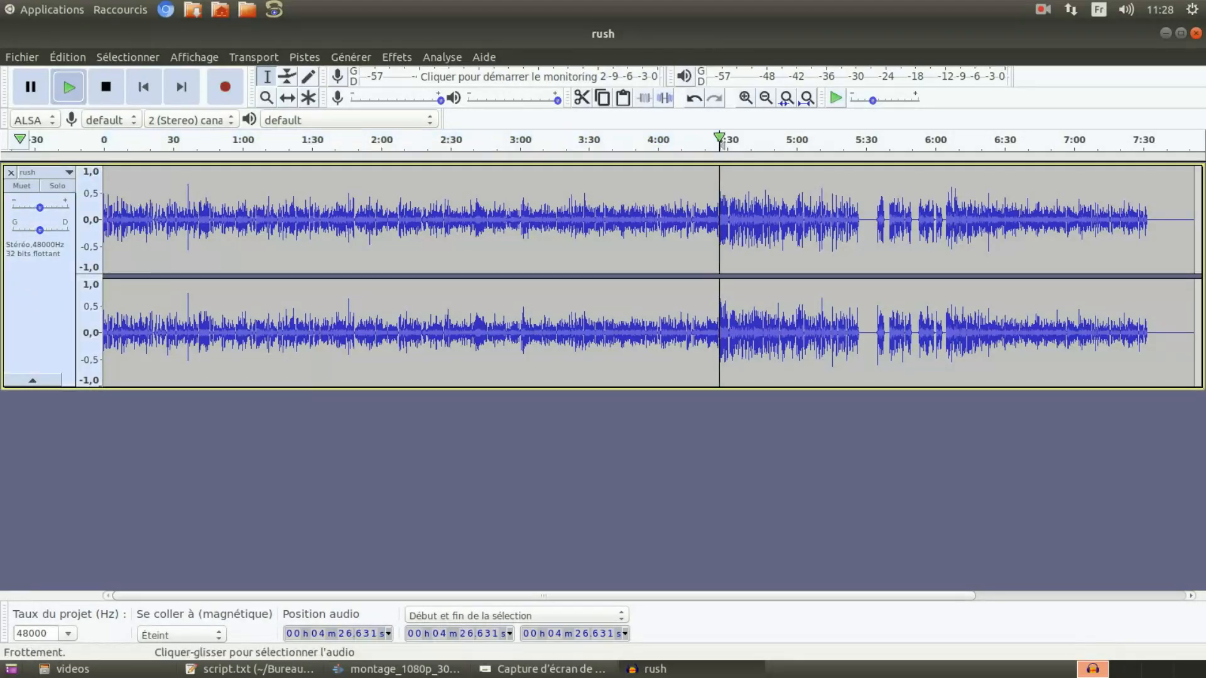
left_click(739, 144)
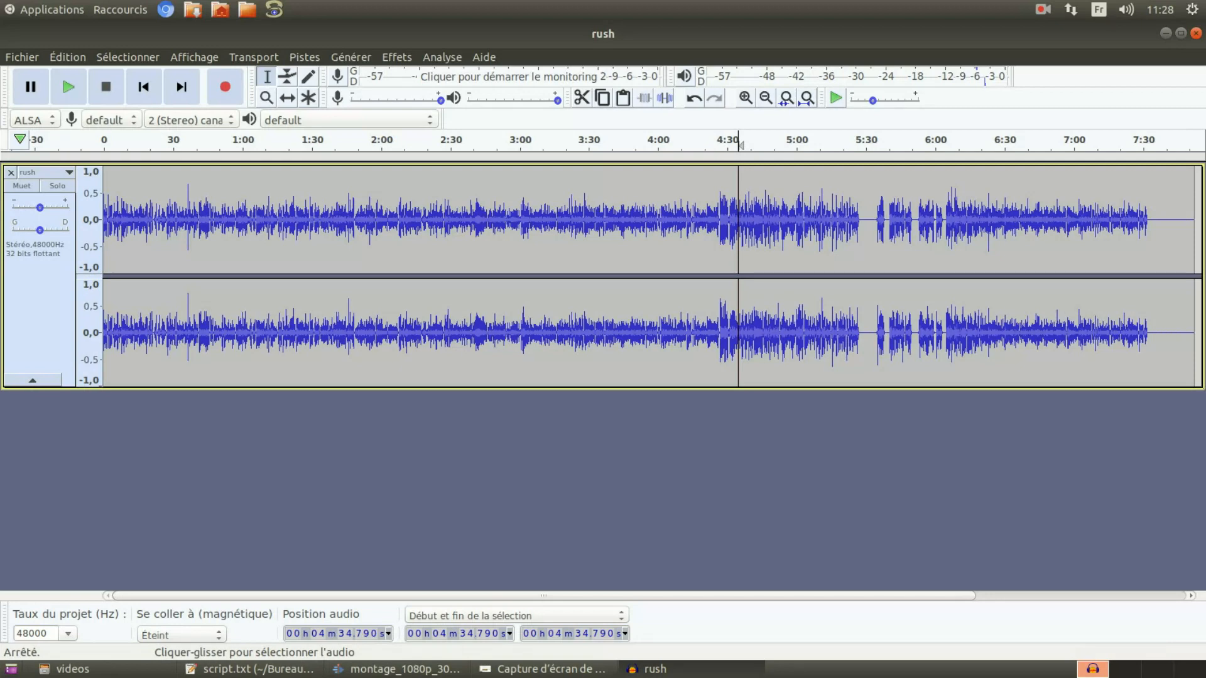
View the rush track as a spectrogram and restore its waveform display.
left_click(41, 172)
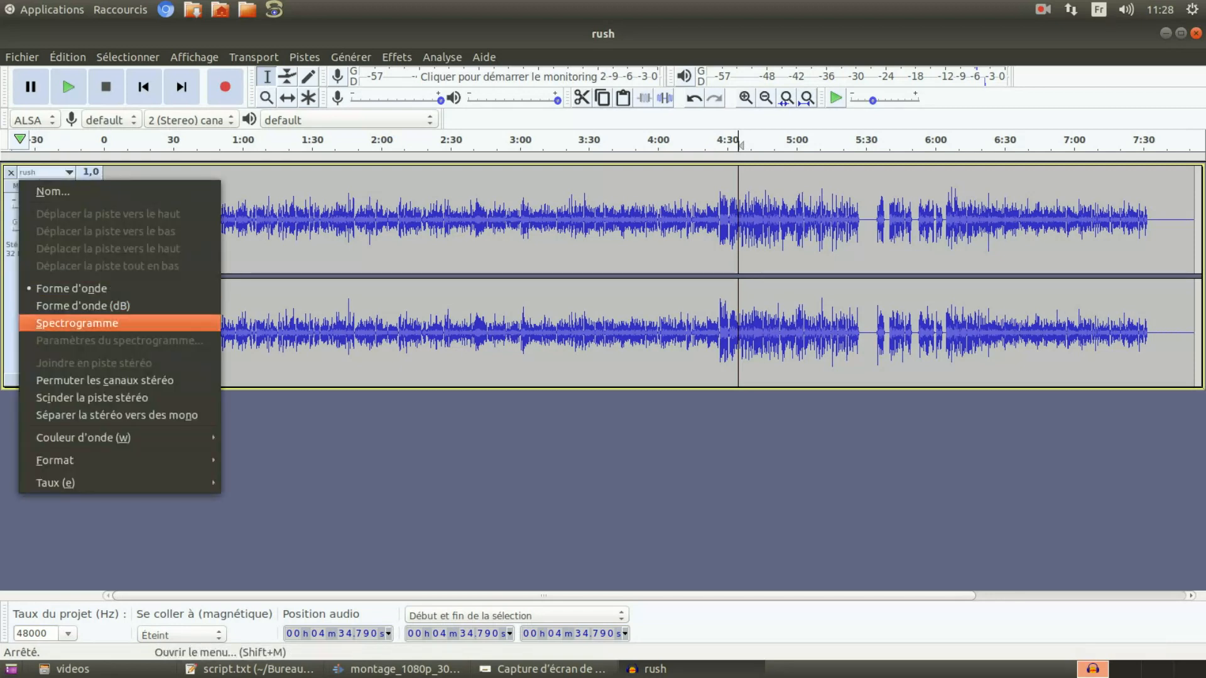
left_click(77, 323)
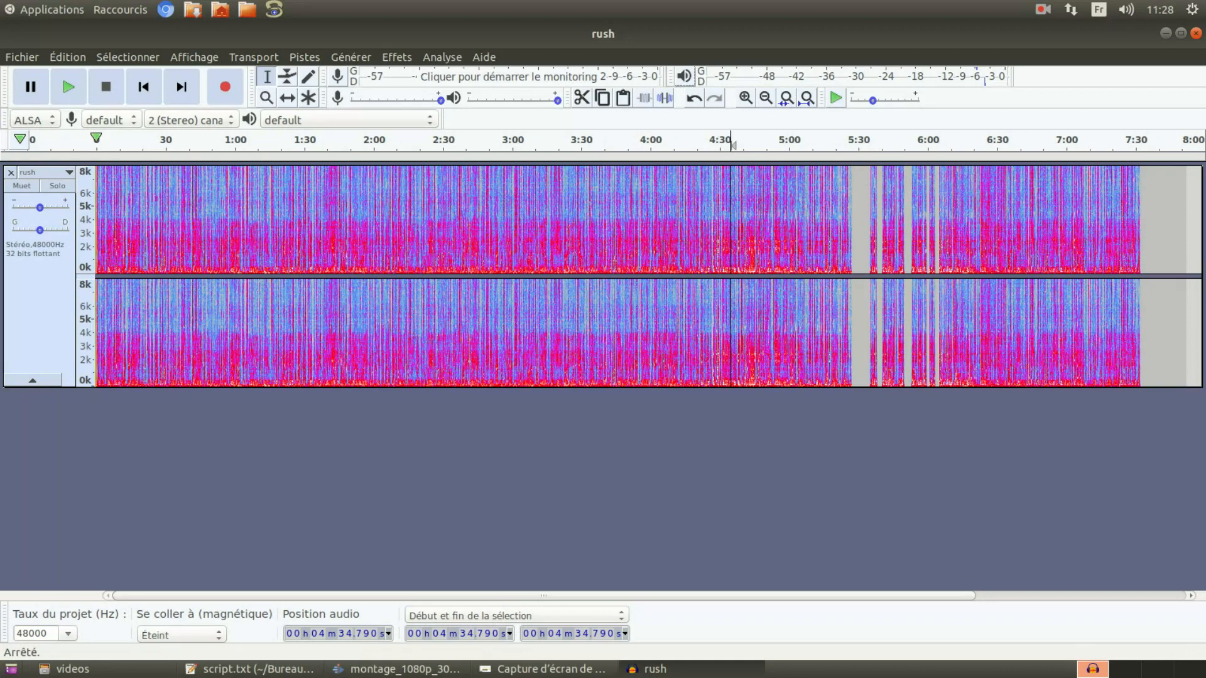
left_click(41, 172)
key("Escape")
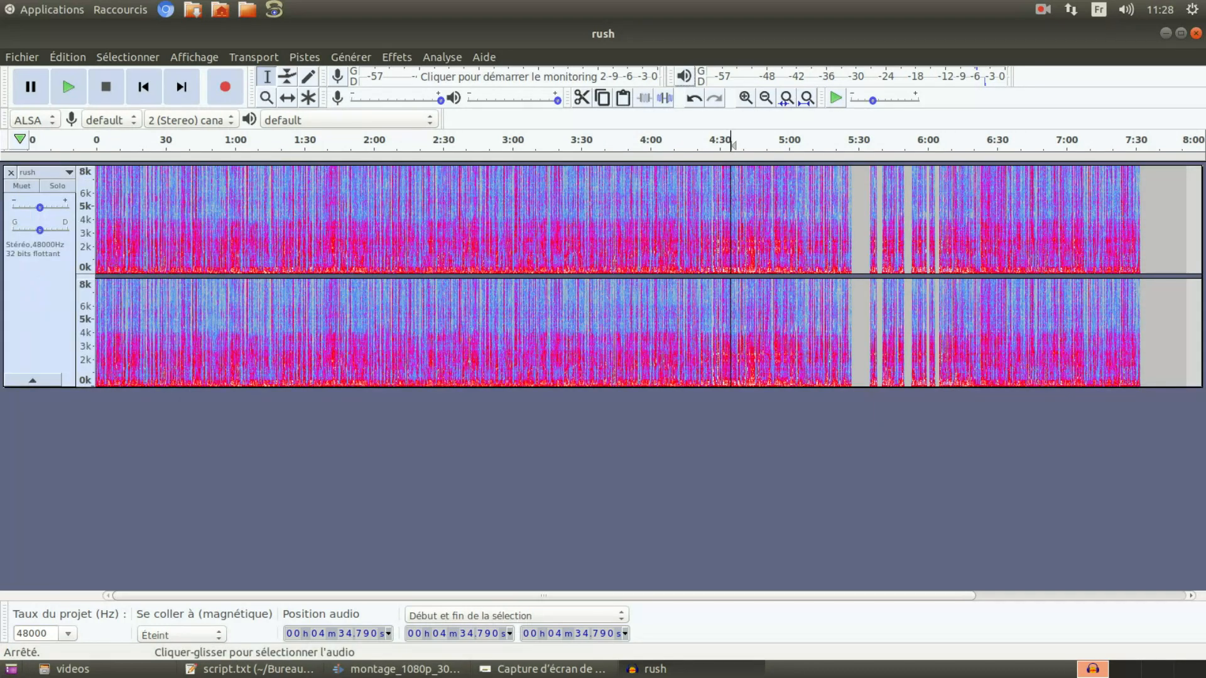
left_click(45, 172)
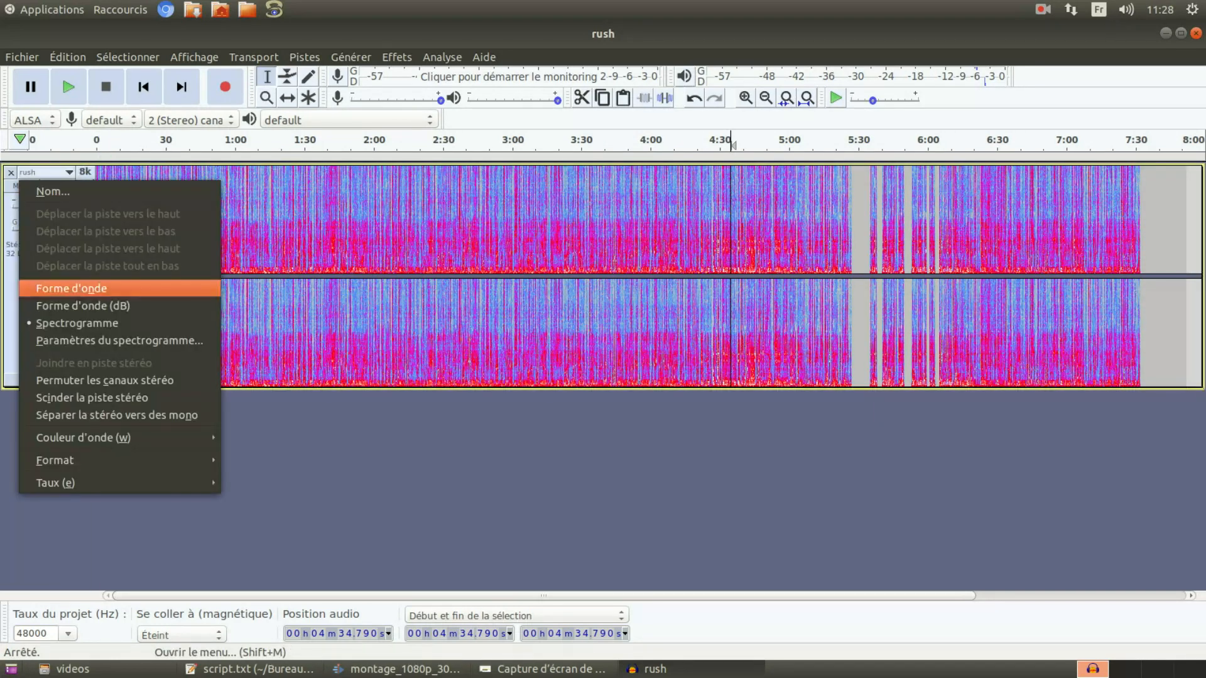
left_click(71, 289)
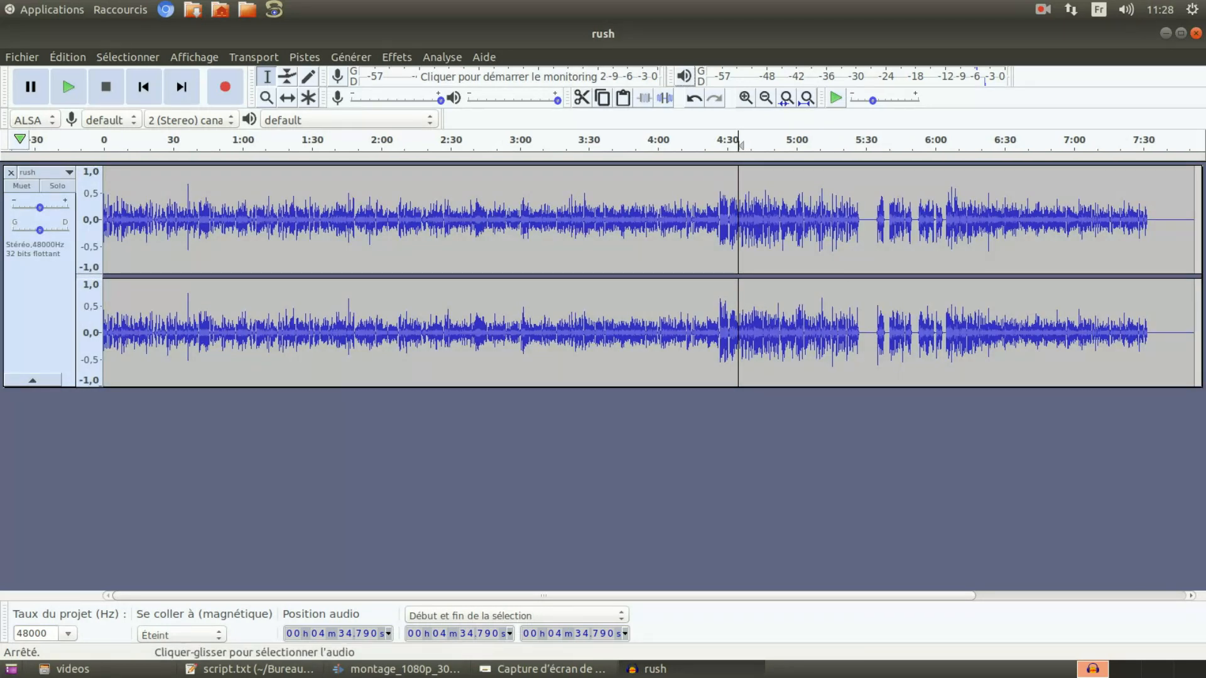
scroll(690, 220, "up", 3, "ctrl")
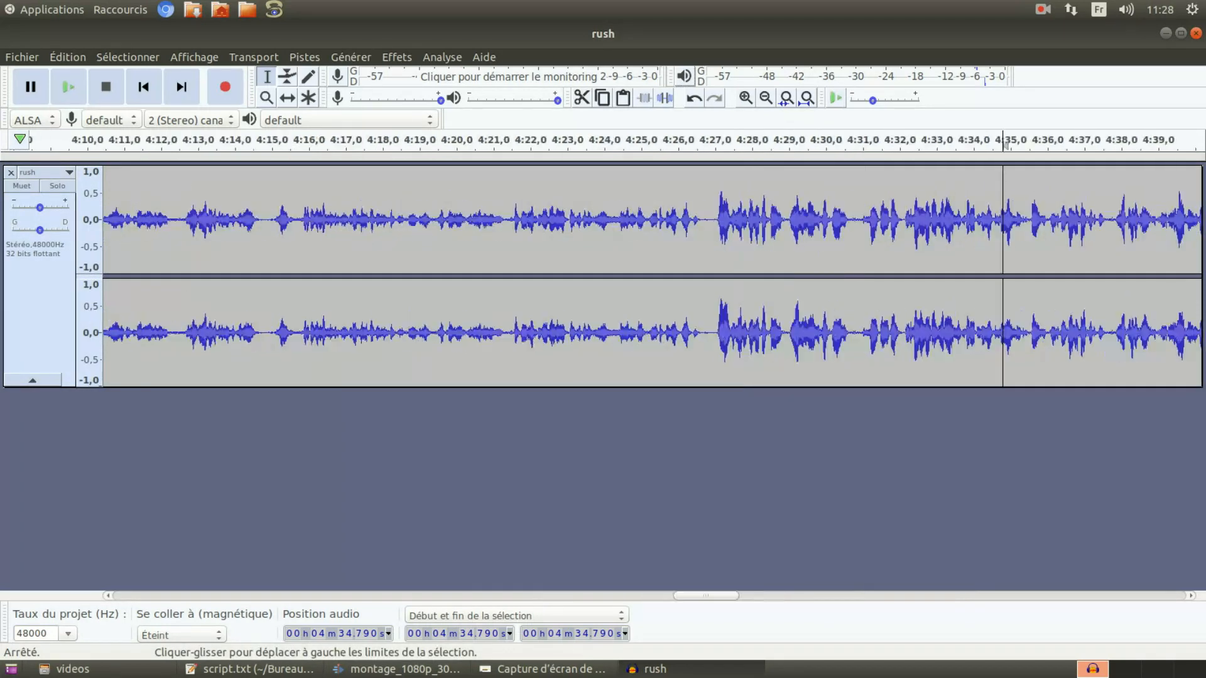
Select the rush audio from the very start to the loudness change at about 4 min 26.7 s.
left_click(713, 220)
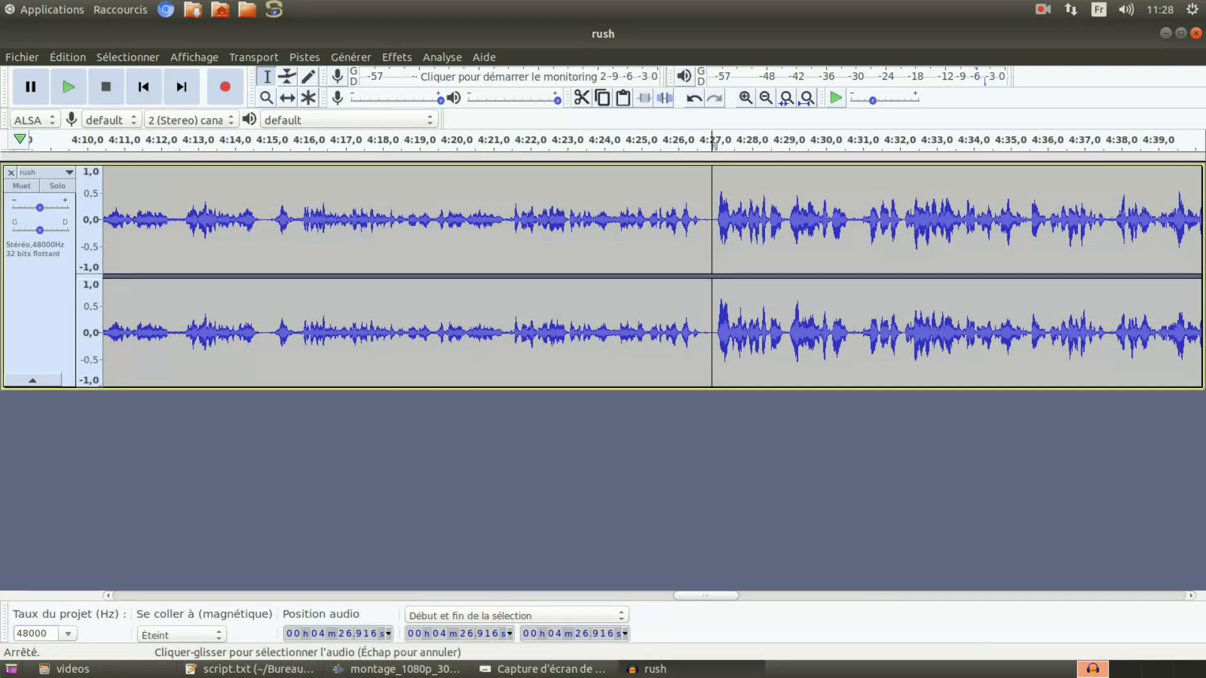
scroll(789, 145, "left", 2)
left_click(787, 145)
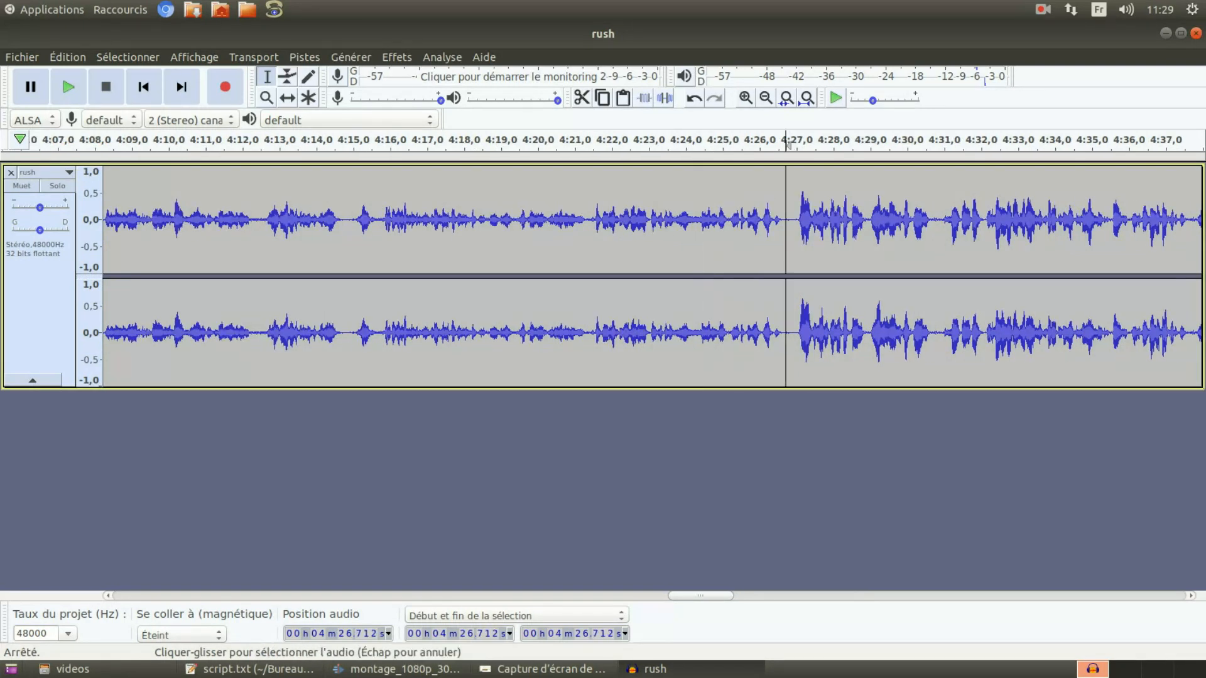
left_click_drag(787, 144, 260, 145)
left_click_drag(260, 220, 248, 220)
scroll(248, 220, "down", 2)
left_click_drag(245, 251, 103, 252)
scroll(279, 251, "down", 1)
scroll(246, 251, "down", 1)
scroll(247, 251, "down", 1)
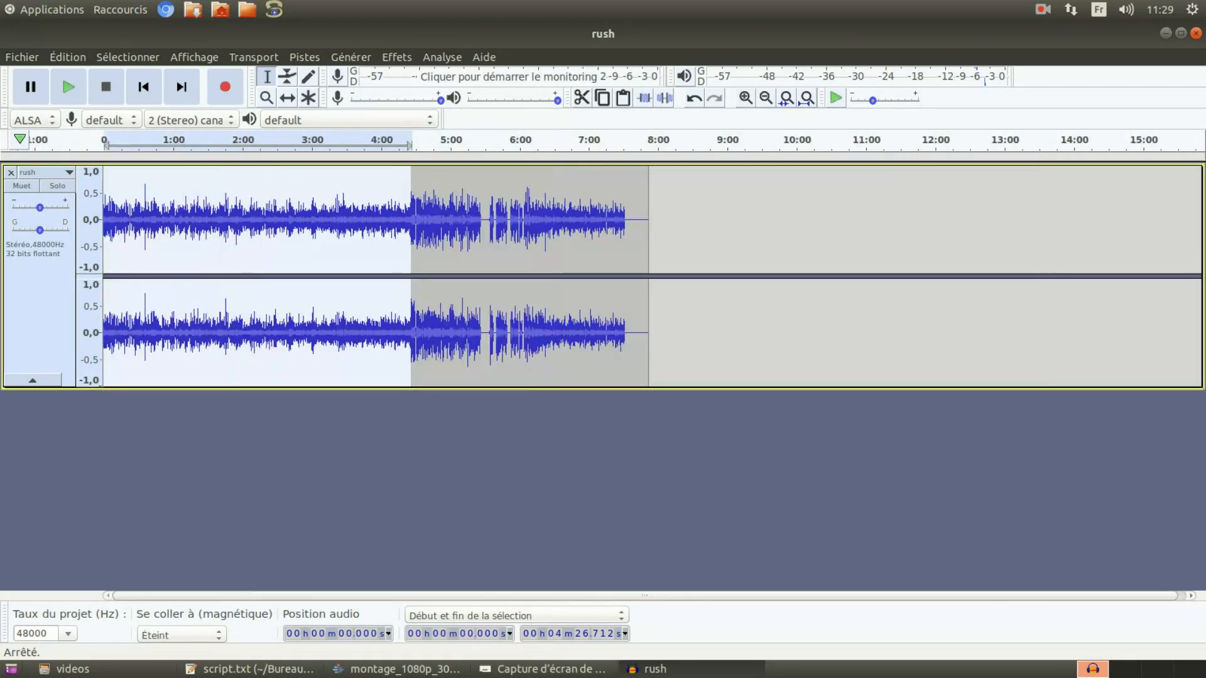
Amplify the selected opening section by 2.653 dB, with a new peak amplitude of 0 dB.
left_click(397, 57)
key("Down")
key("Down")
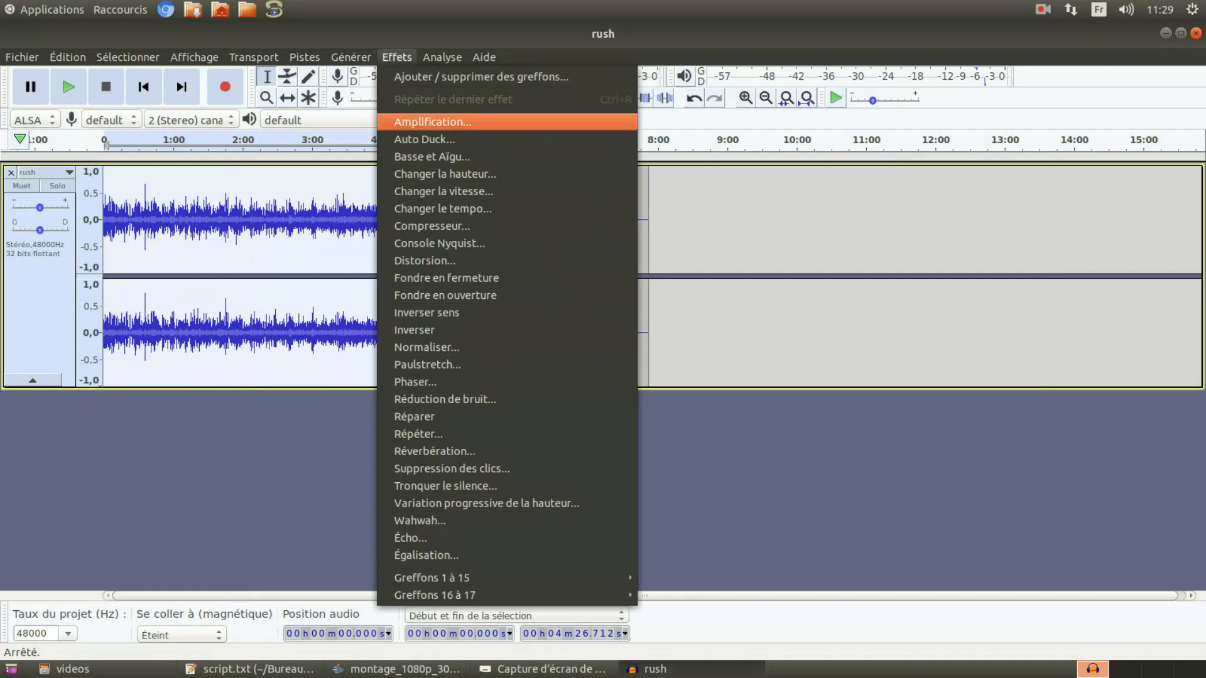
key("Return")
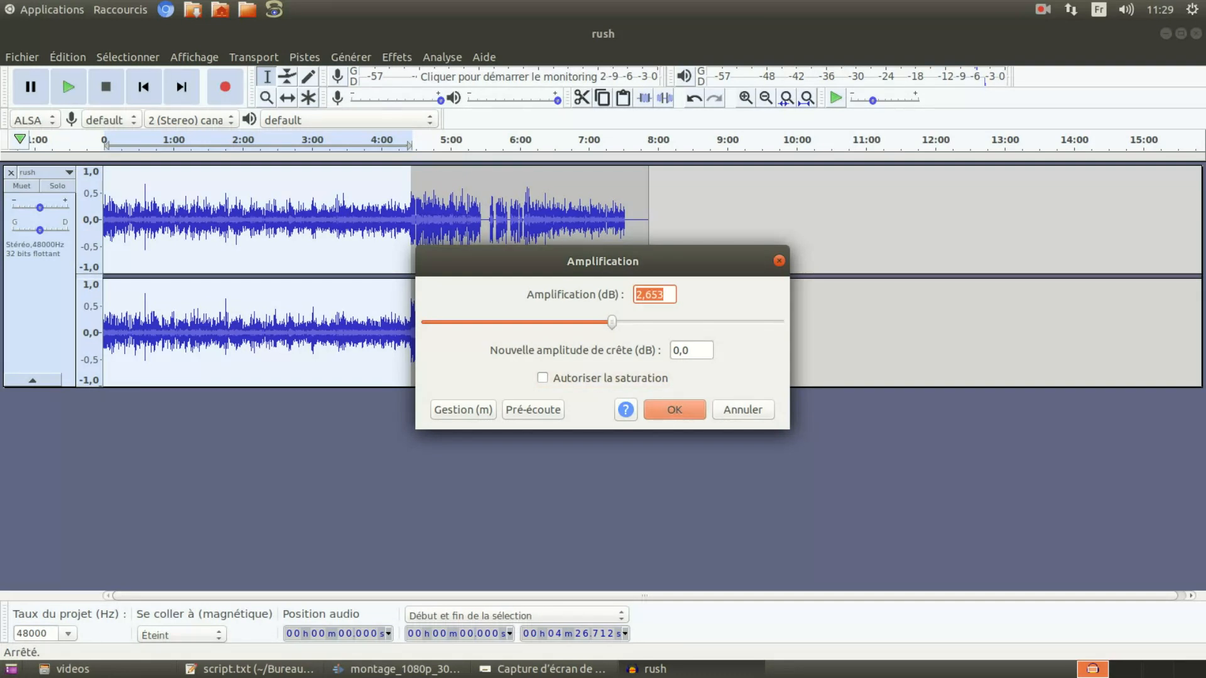
key("Return")
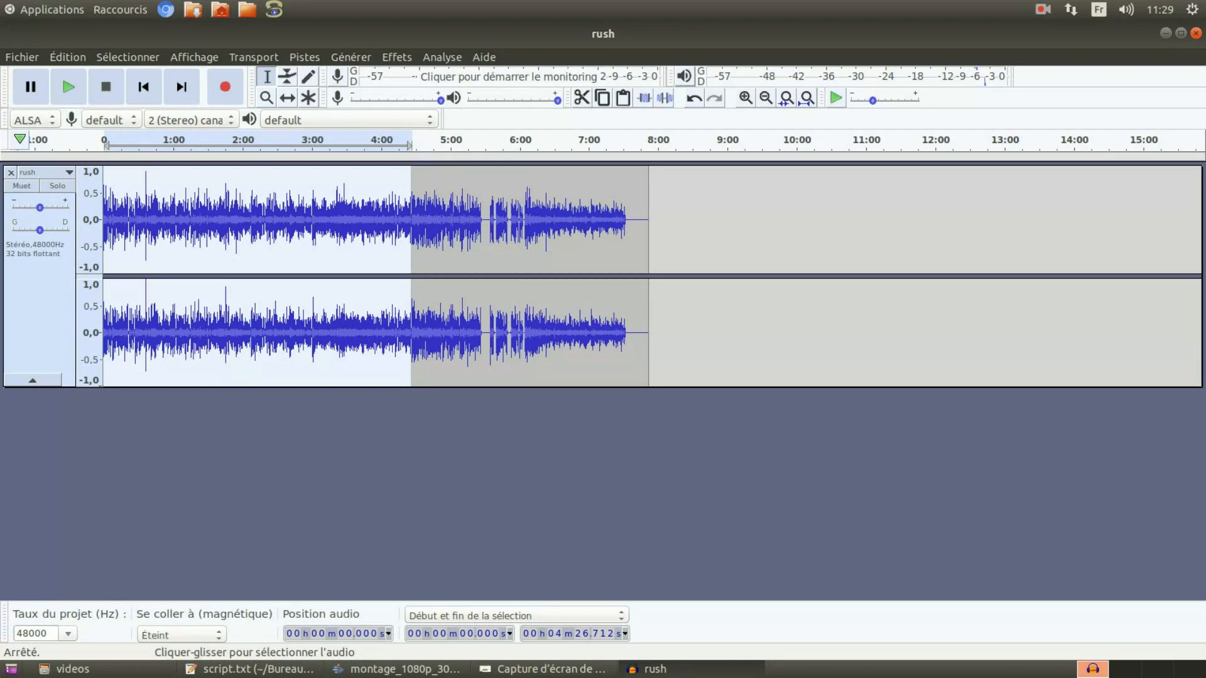
Switch to Kdenlive and locate the cut at about 6 min 23 s, where the last Audio 1 clip ends.
scroll(507, 251, "up", 2)
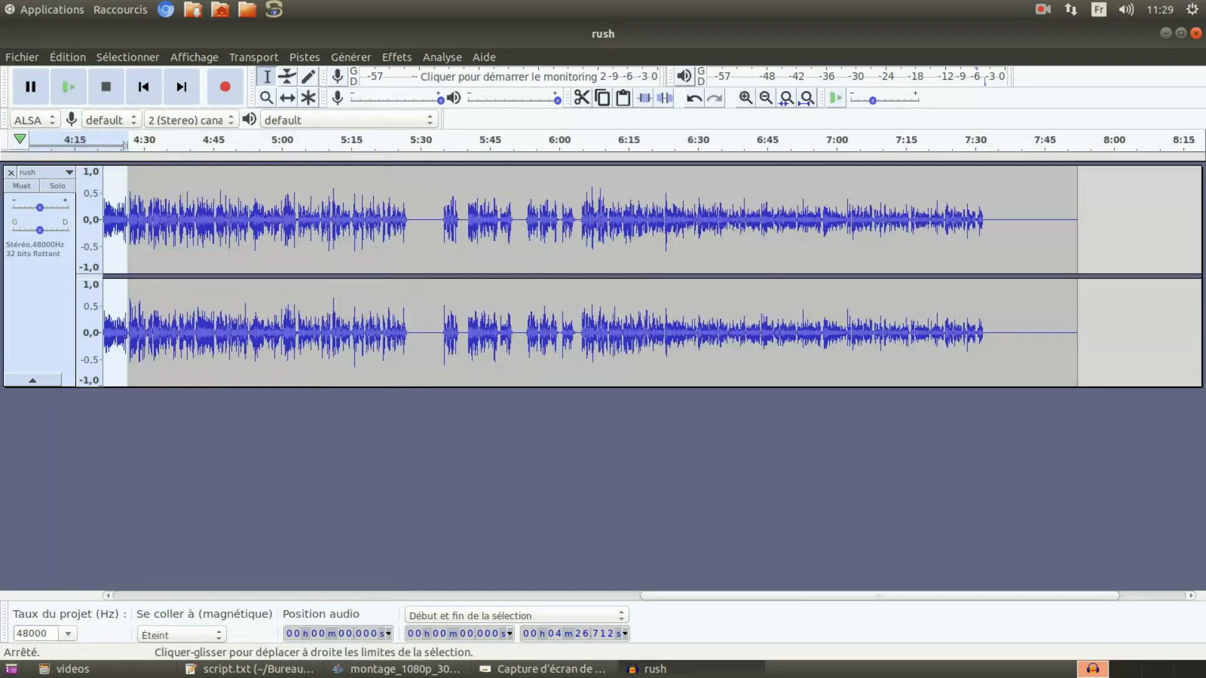
scroll(383, 251, "down", 1)
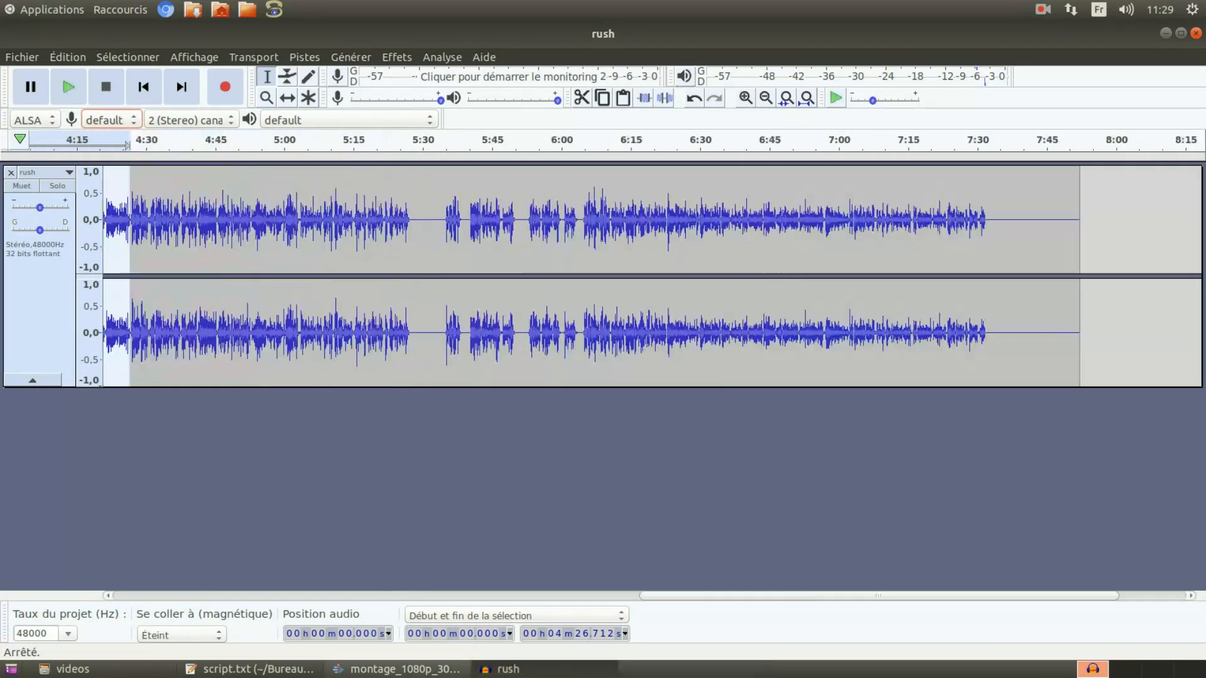
left_click(397, 669)
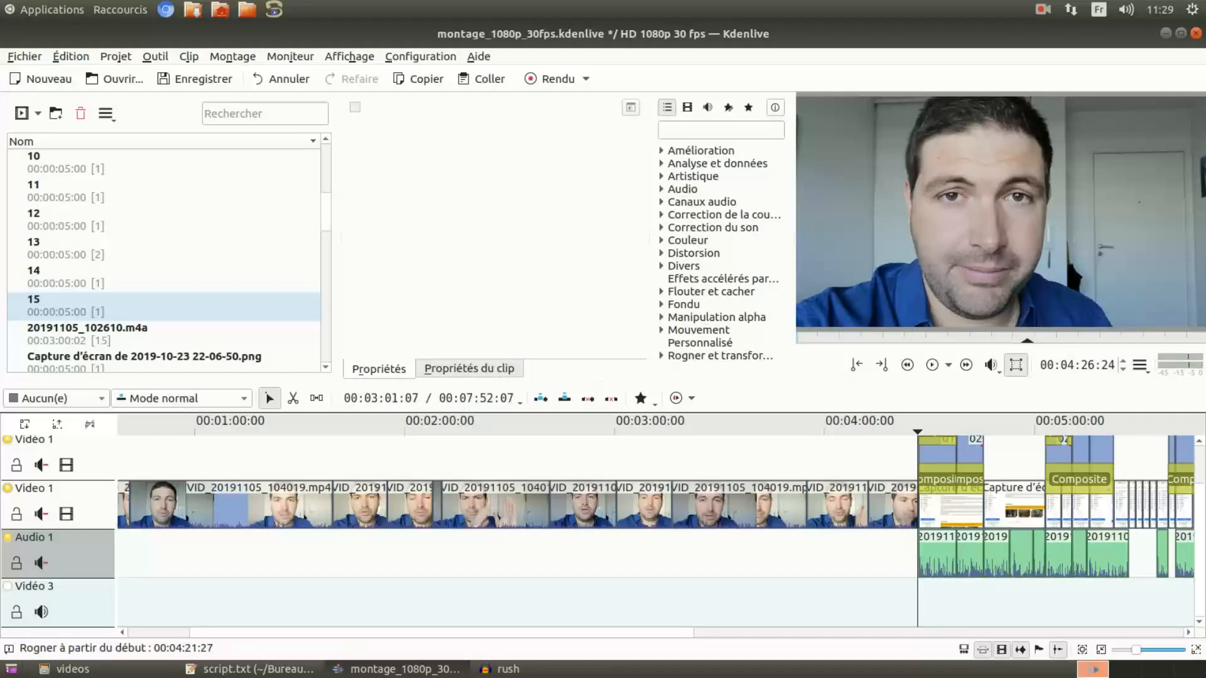
scroll(836, 515, "down", 3)
scroll(477, 509, "down", 1)
left_click(204, 430)
scroll(205, 429, "up", 3)
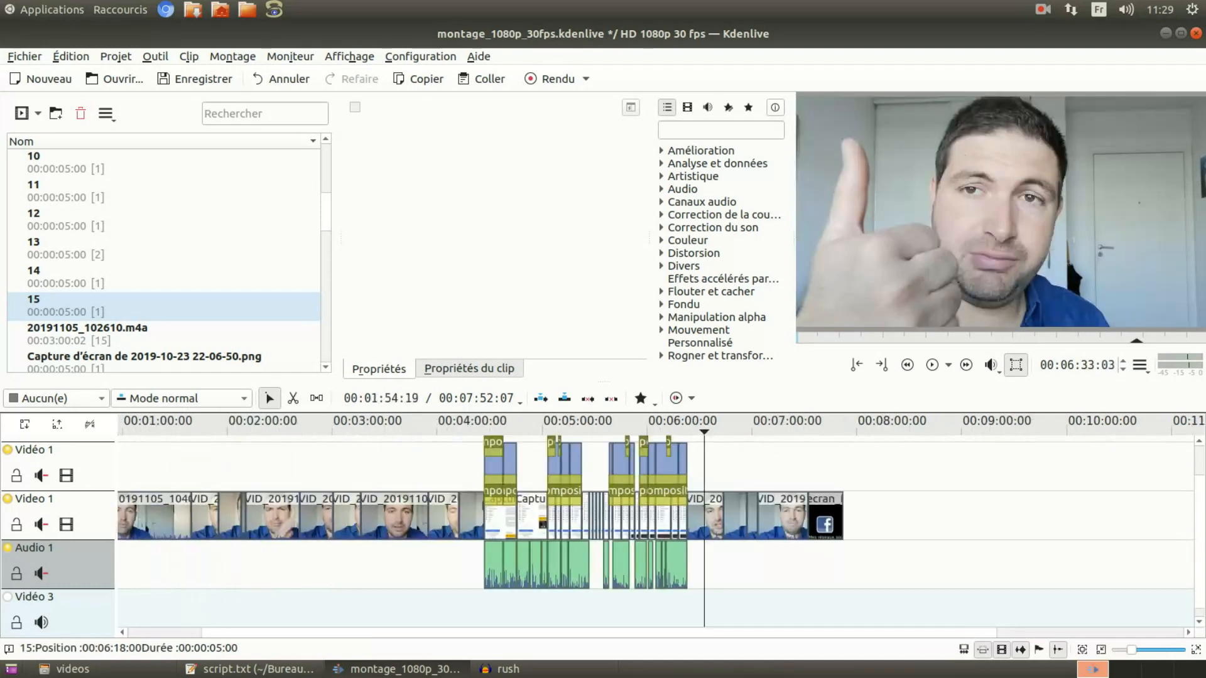
scroll(693, 433, "up", 2)
scroll(692, 433, "up", 1)
left_click(663, 430)
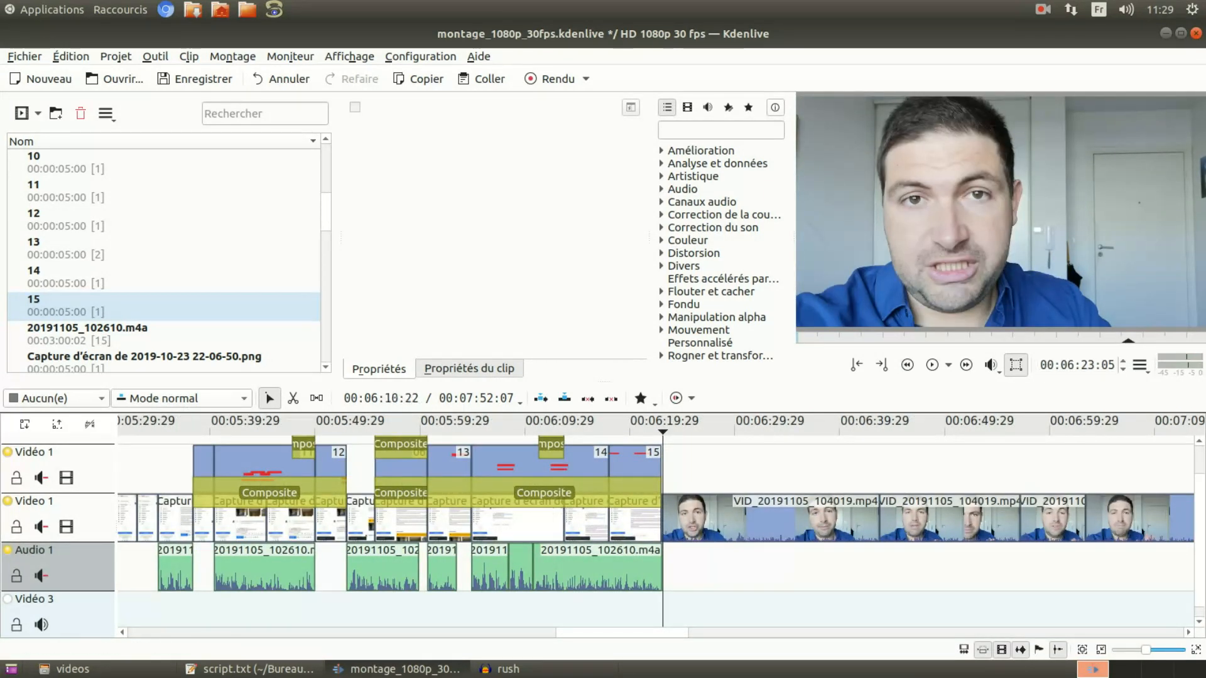
Return to Audacity and place the cursor in the short silence at about 4 min 26.8 s.
left_click(397, 668)
scroll(475, 327, "down", 1)
scroll(331, 327, "up", 1)
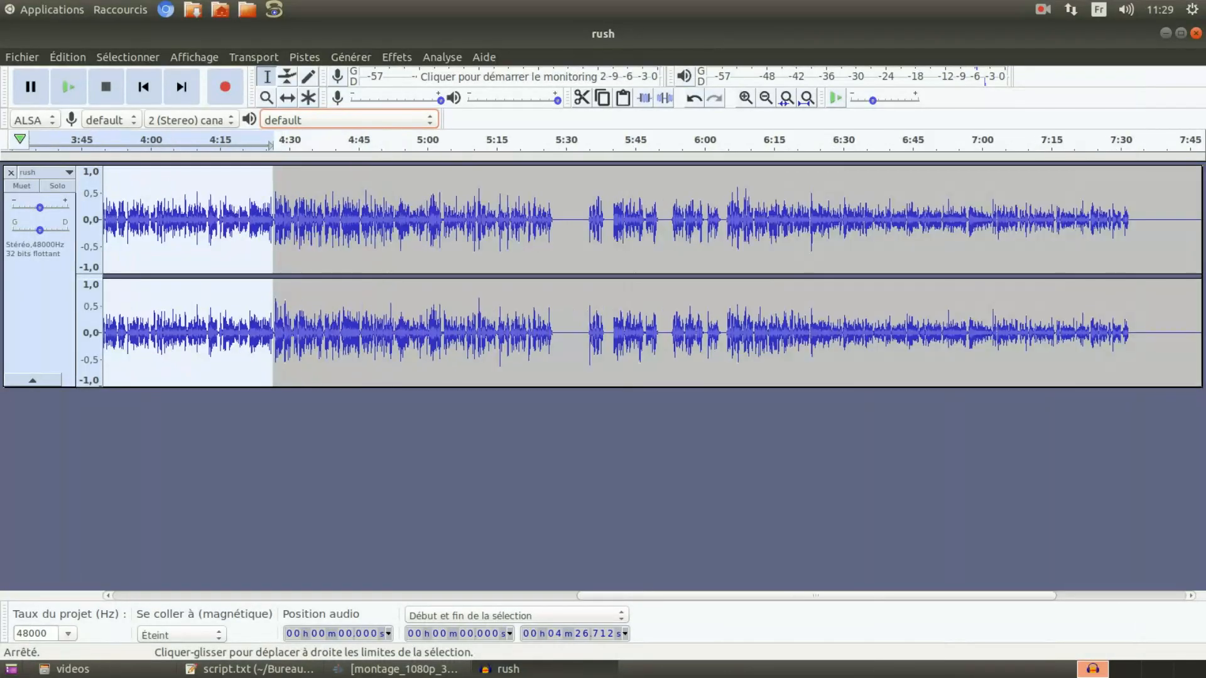
scroll(351, 327, "up", 1)
scroll(816, 326, "up", 1)
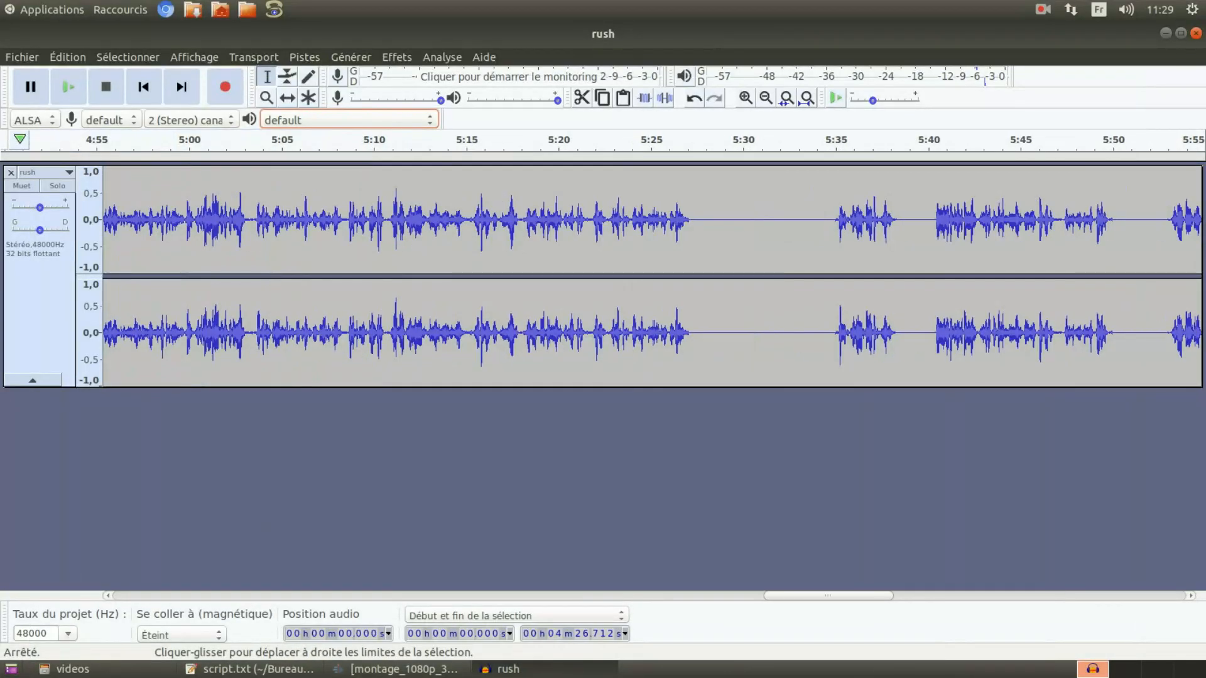
scroll(817, 327, "down", 1)
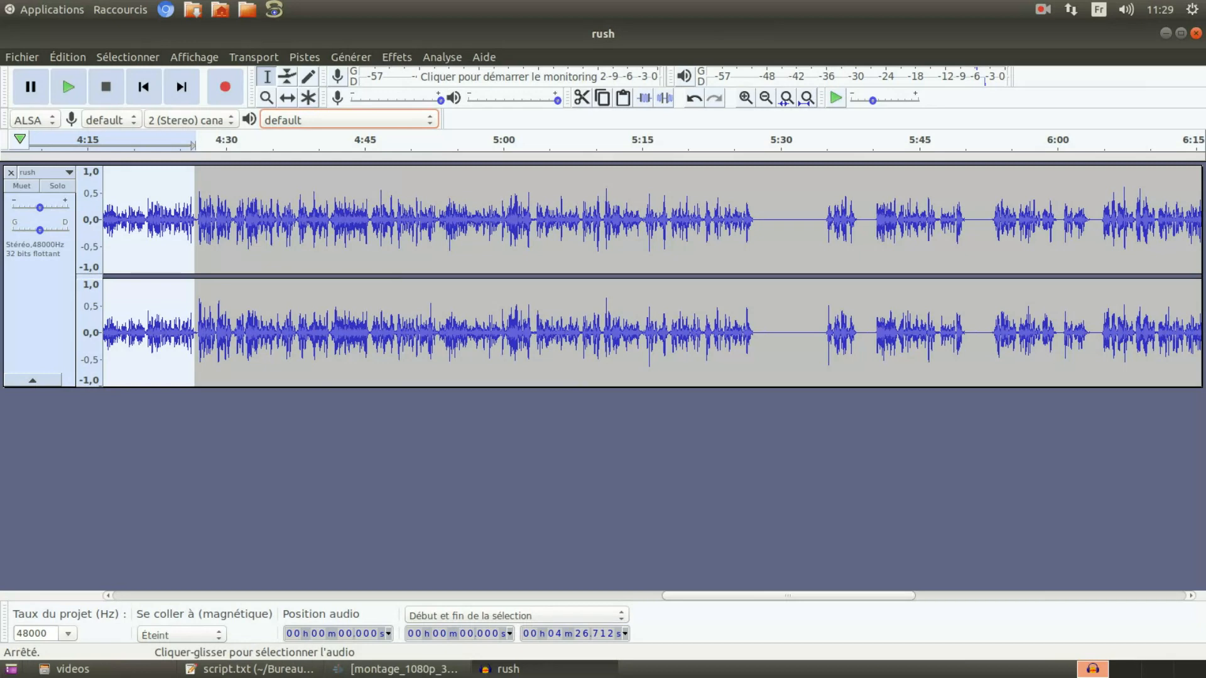
scroll(189, 327, "up", 2)
left_click(214, 327)
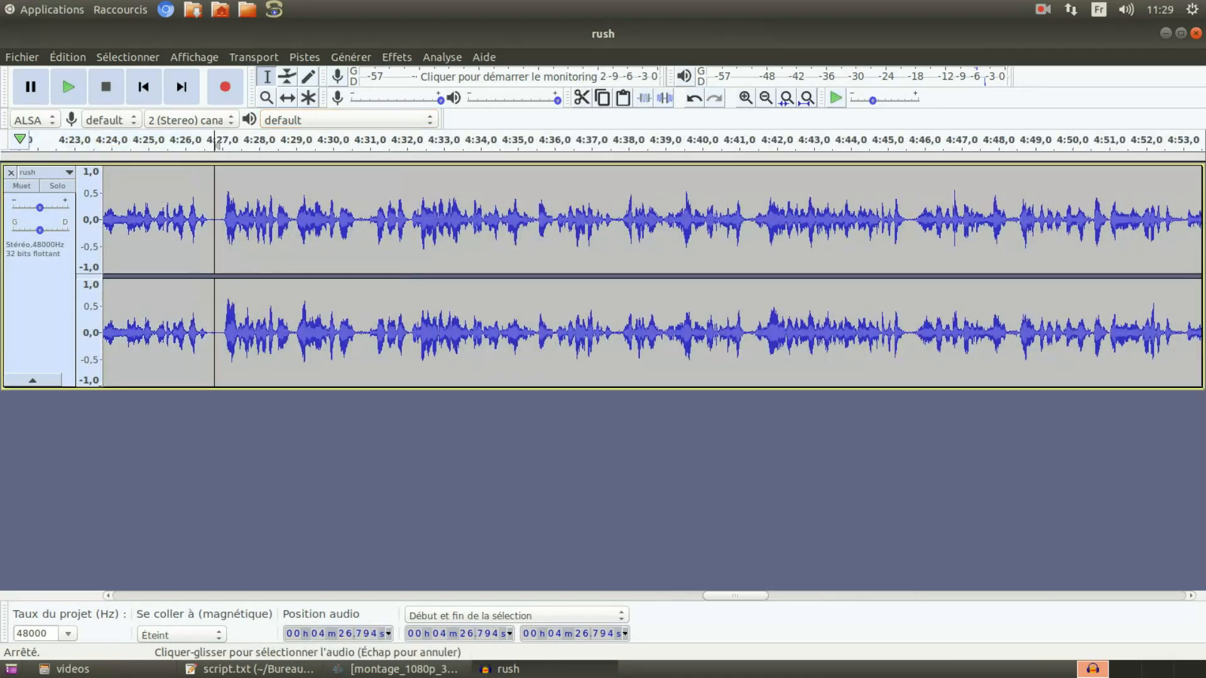
Extend the selection from the cursor to the cut at about 6 min 22.9 s.
scroll(652, 327, "down", 2)
left_click_drag(654, 596, 839, 595)
scroll(650, 327, "up", 1)
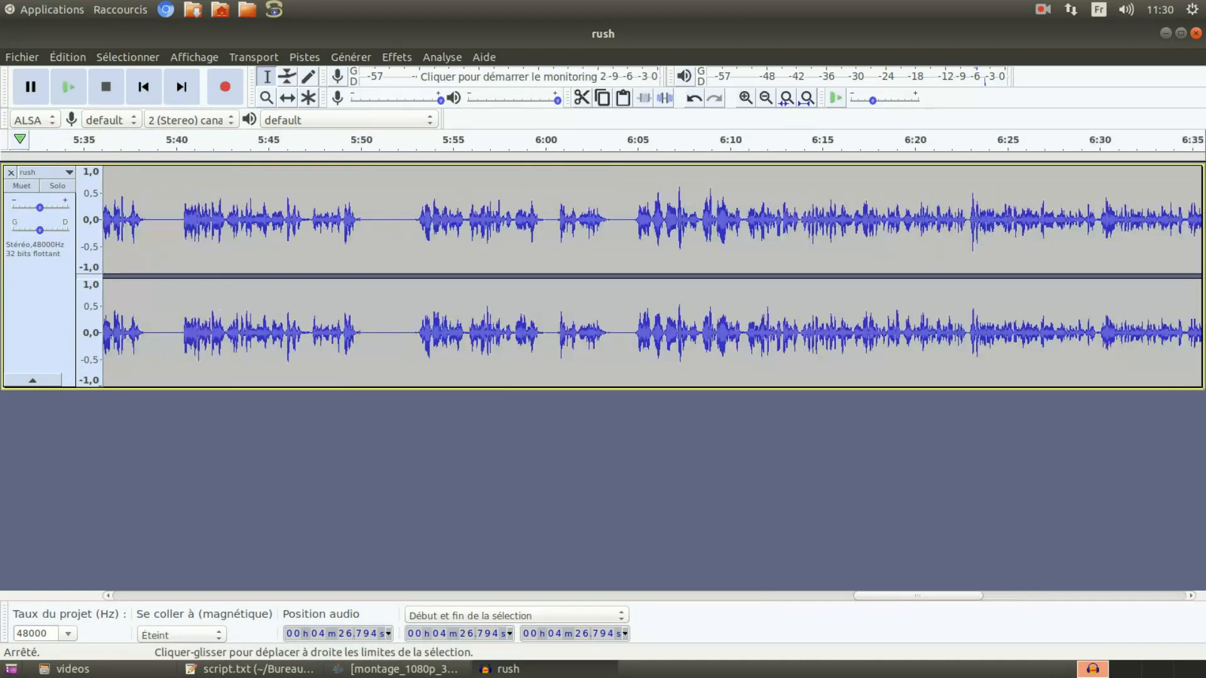
left_click_drag(918, 595, 971, 595)
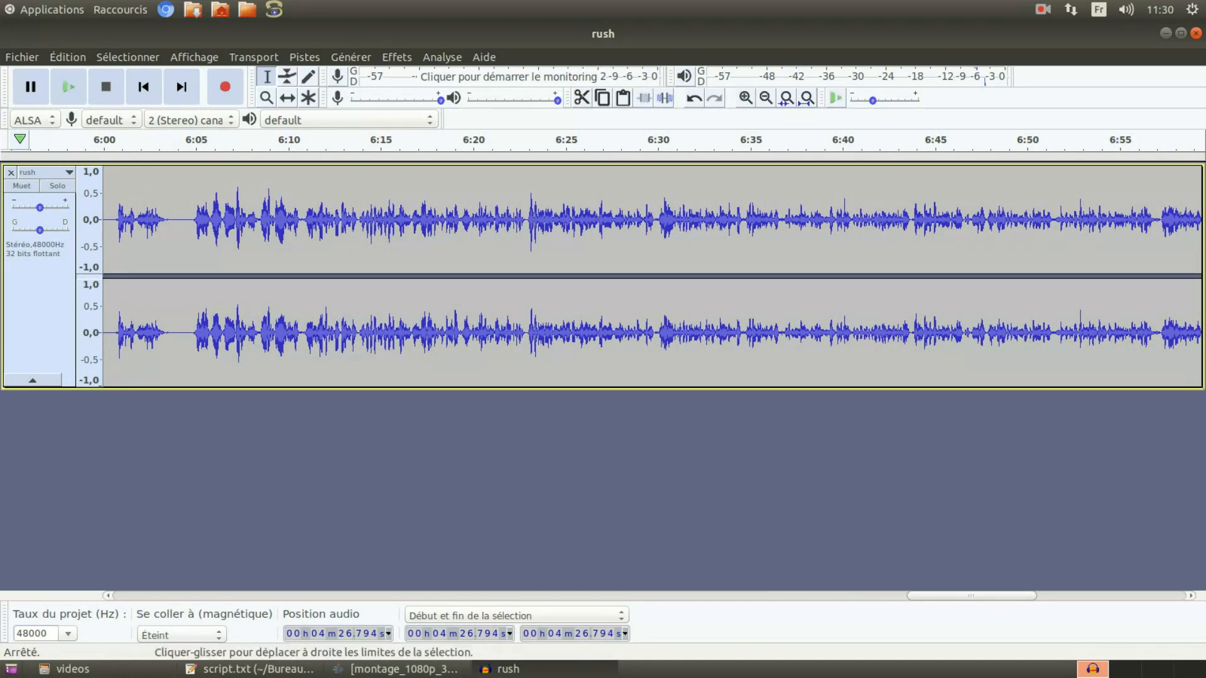
scroll(525, 251, "up", 1)
left_click(525, 251, "shift")
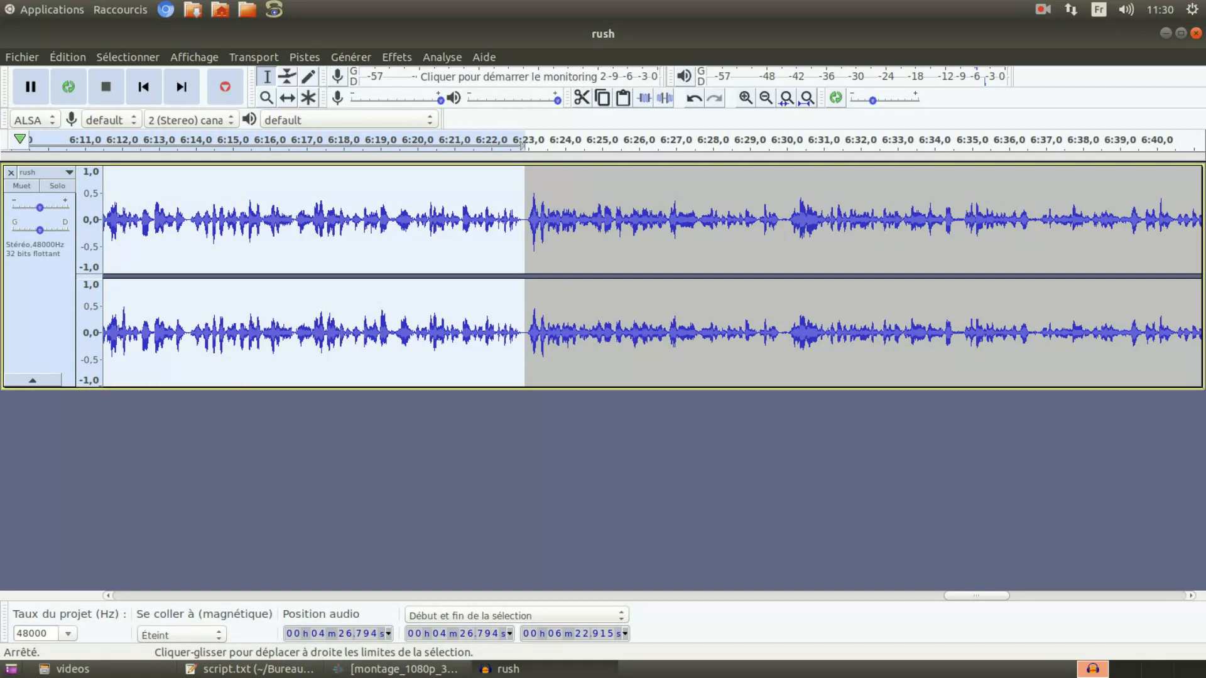
Amplify the selected middle section by 3.762 dB, up to a peak amplitude of 0 dB.
scroll(525, 251, "down", 4)
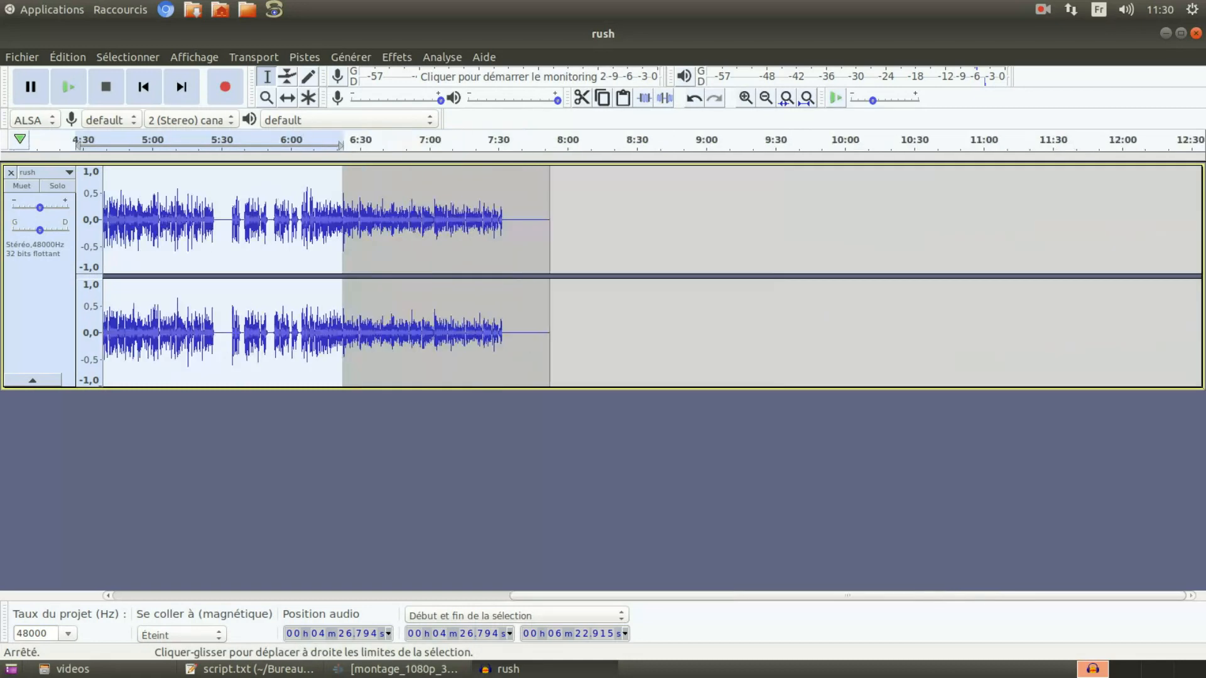
left_click_drag(597, 596, 388, 596)
left_click(396, 57)
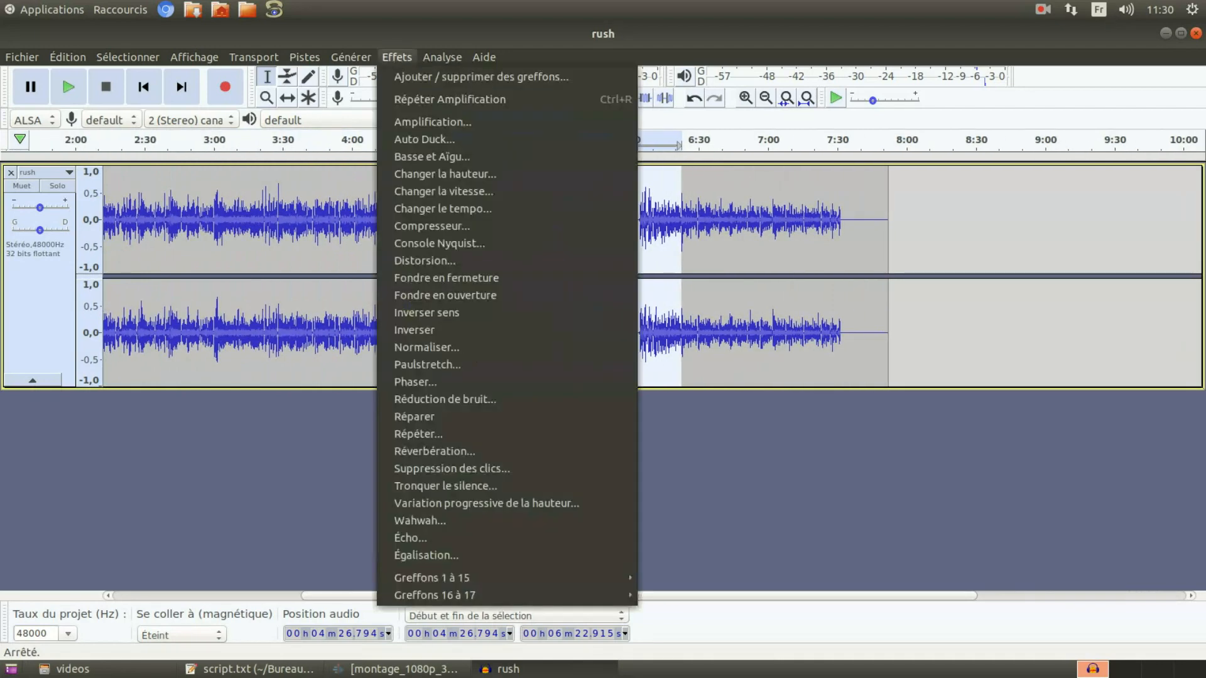
left_click(427, 122)
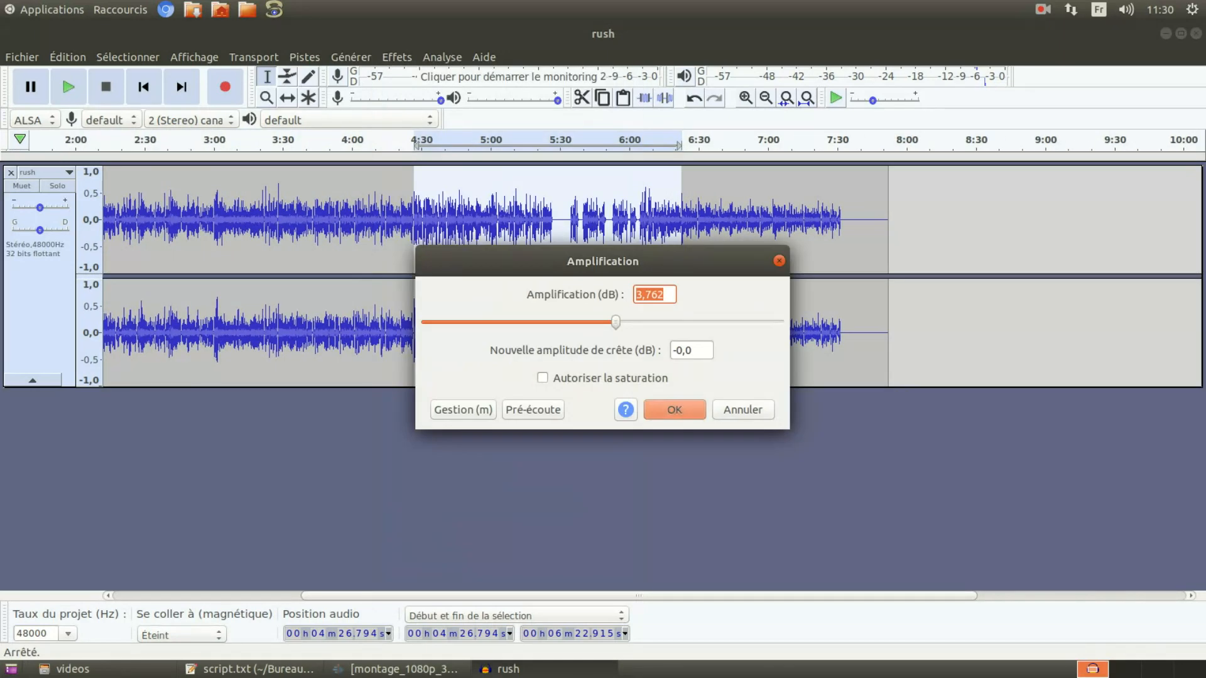
key("Return")
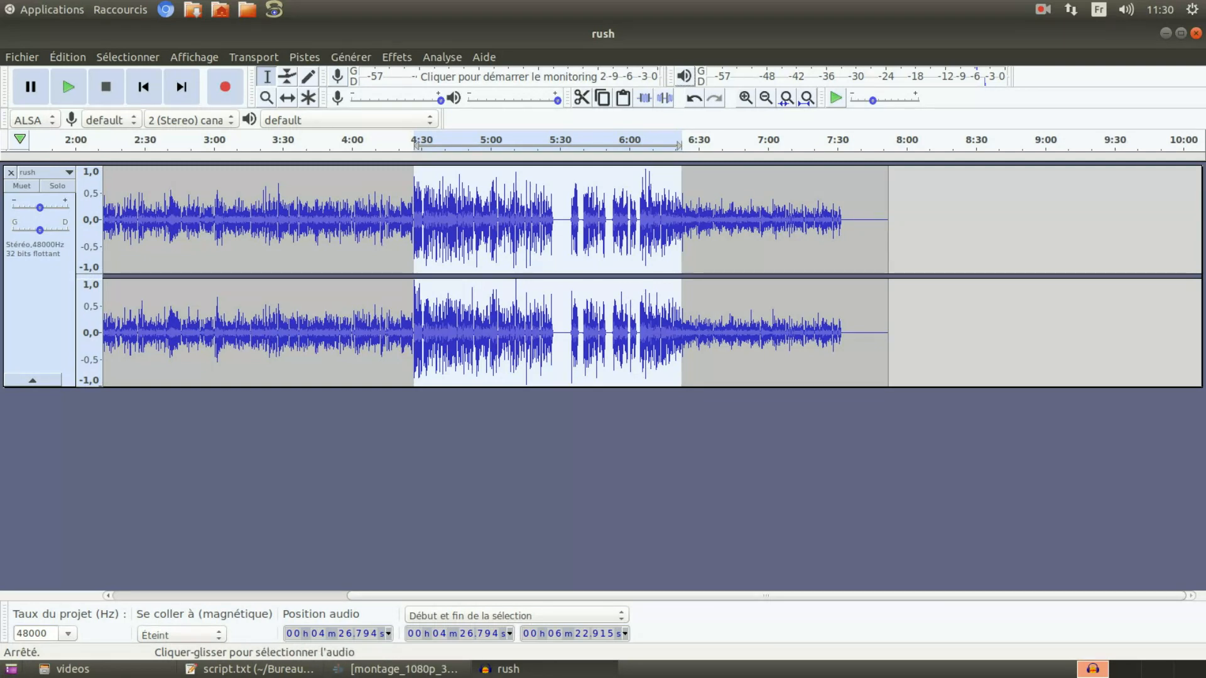
Select the final speech section from about 6 min 22.9 s to 7 min 32.6 s.
scroll(820, 276, "up", 2, "ctrl")
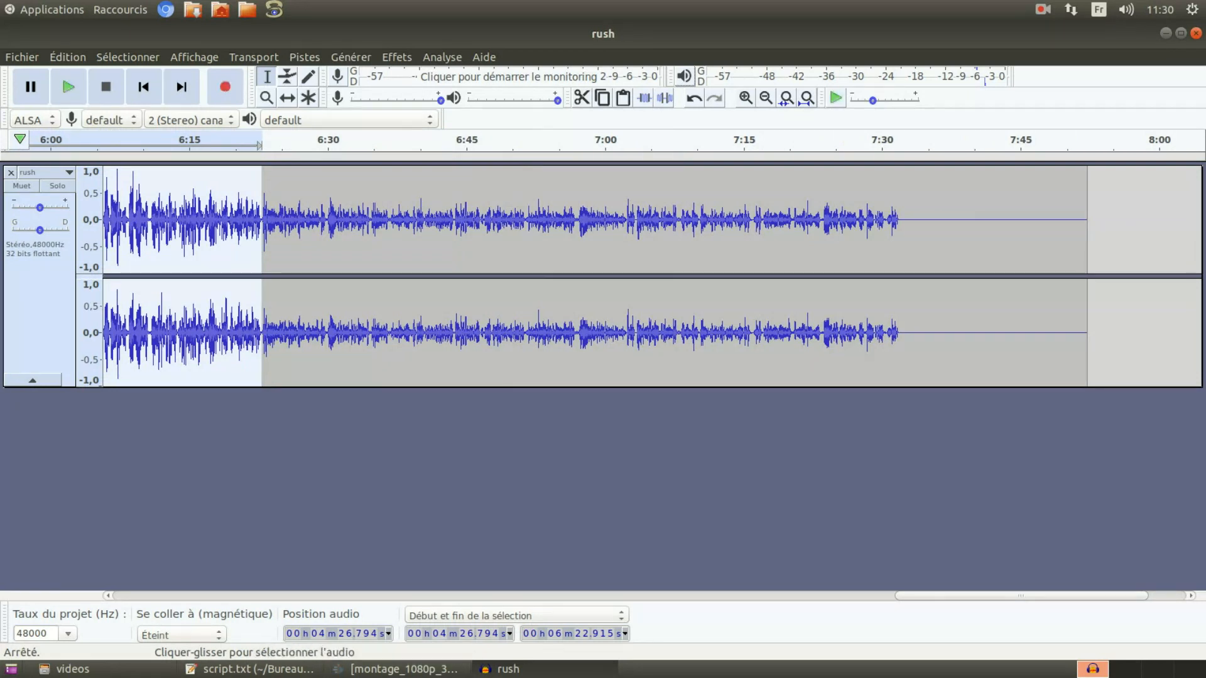
left_click_drag(262, 276, 900, 276)
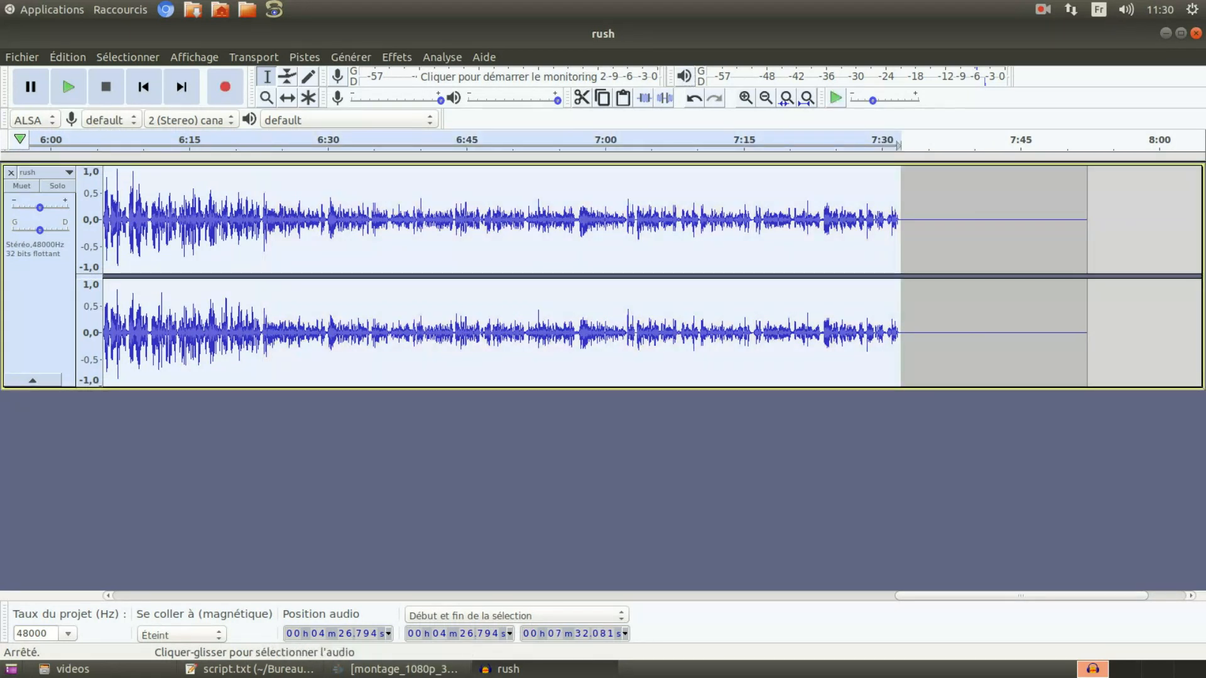
left_click(259, 251)
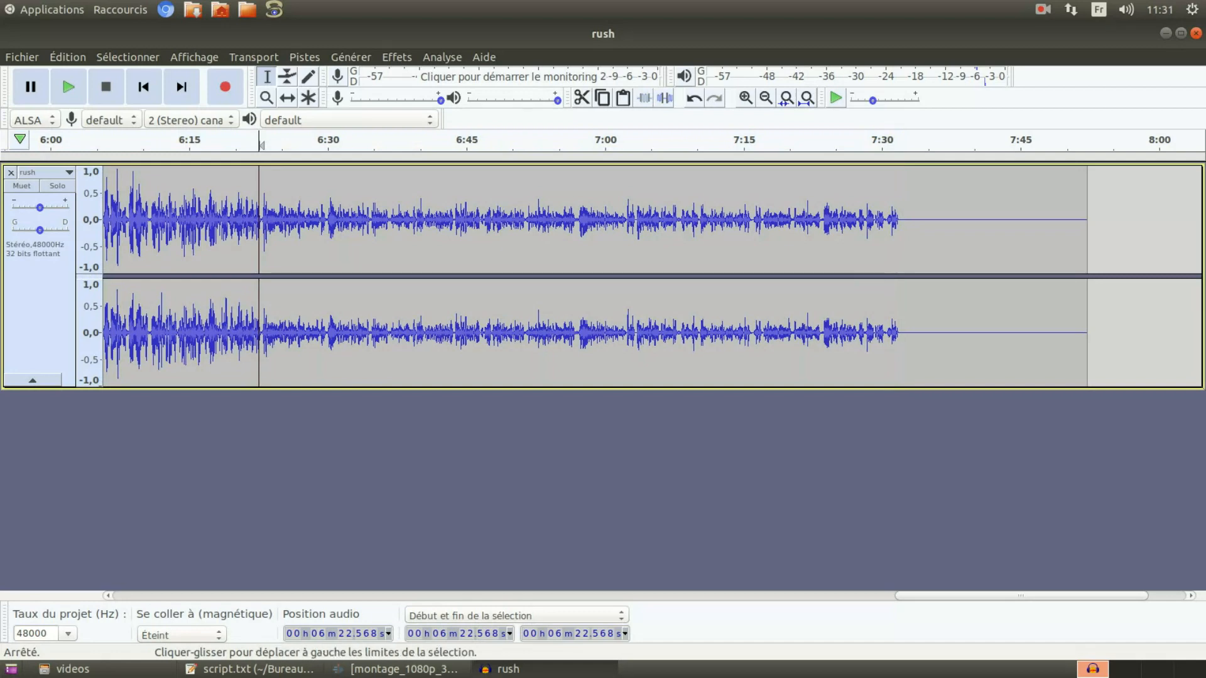
left_click_drag(262, 251, 1022, 251)
scroll(262, 251, "up", 1)
scroll(850, 251, "down", 2)
Amplify the selected final section with the suggested gain, clear the selection and review the whole waveform.
left_click(397, 56)
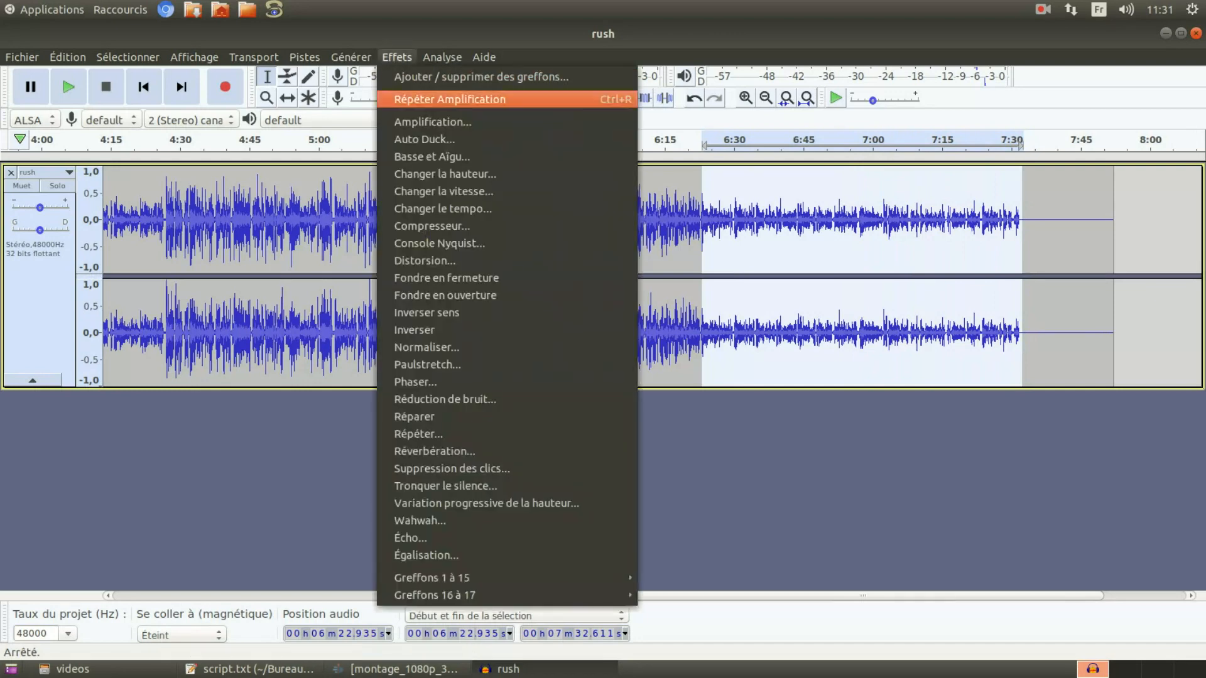
left_click(414, 122)
key("Return")
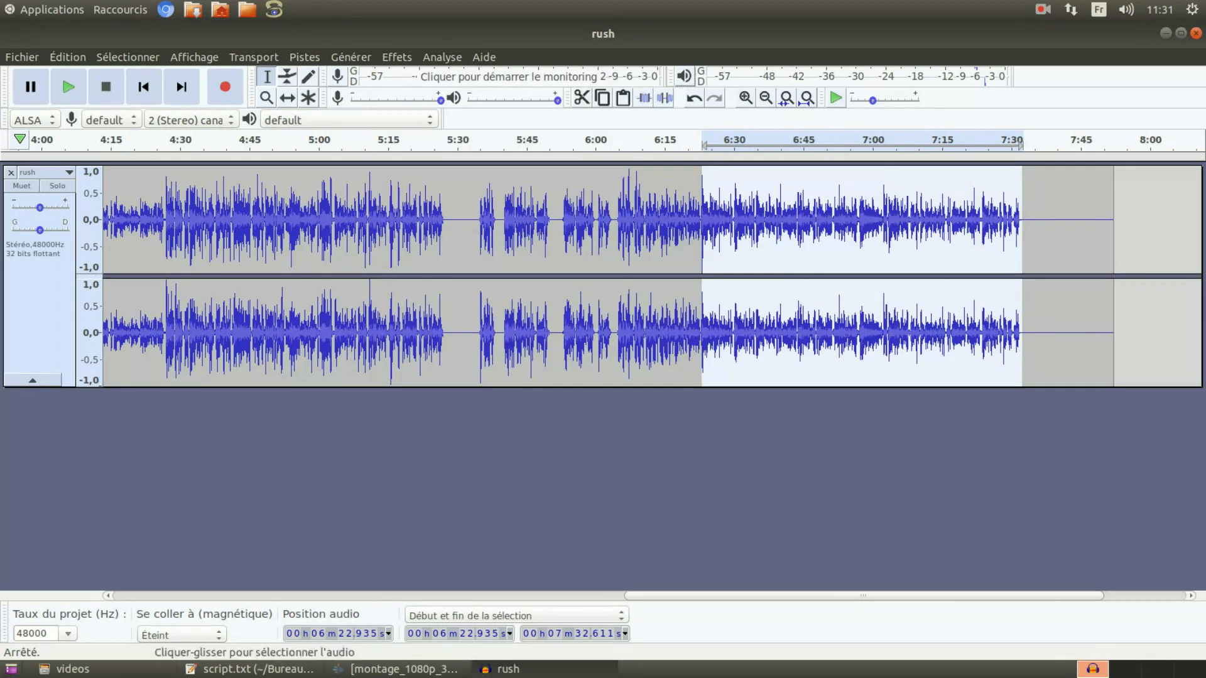
scroll(691, 276, "right", 2)
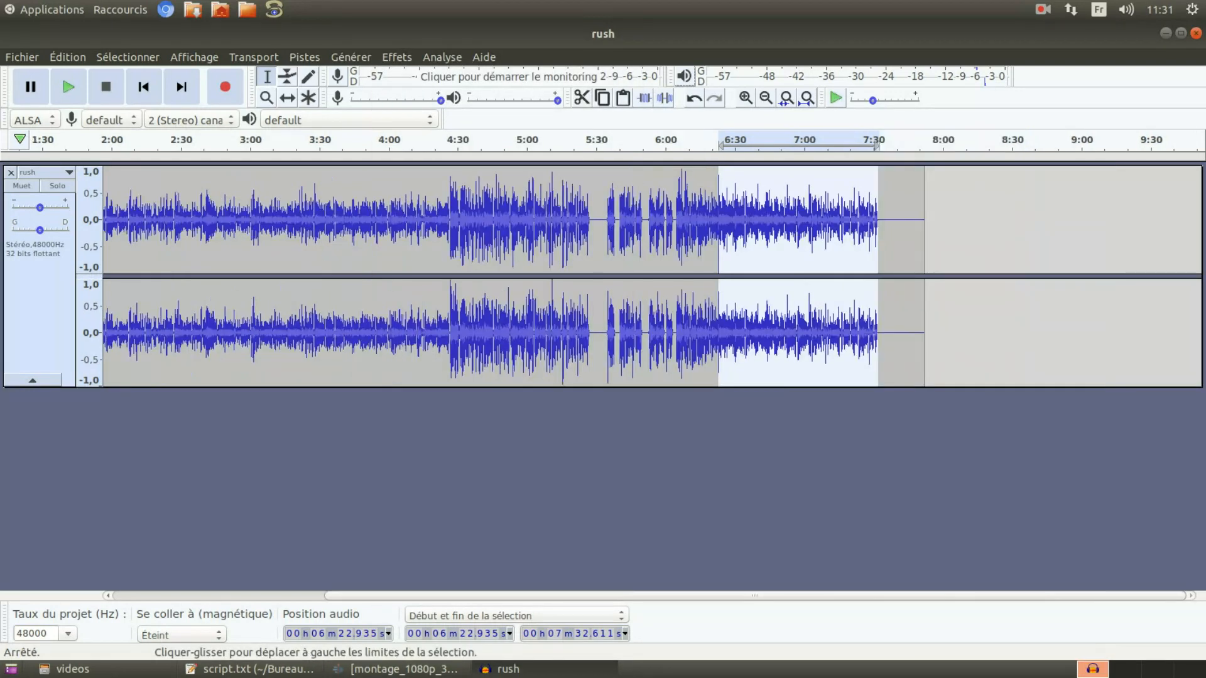
left_click(1183, 277)
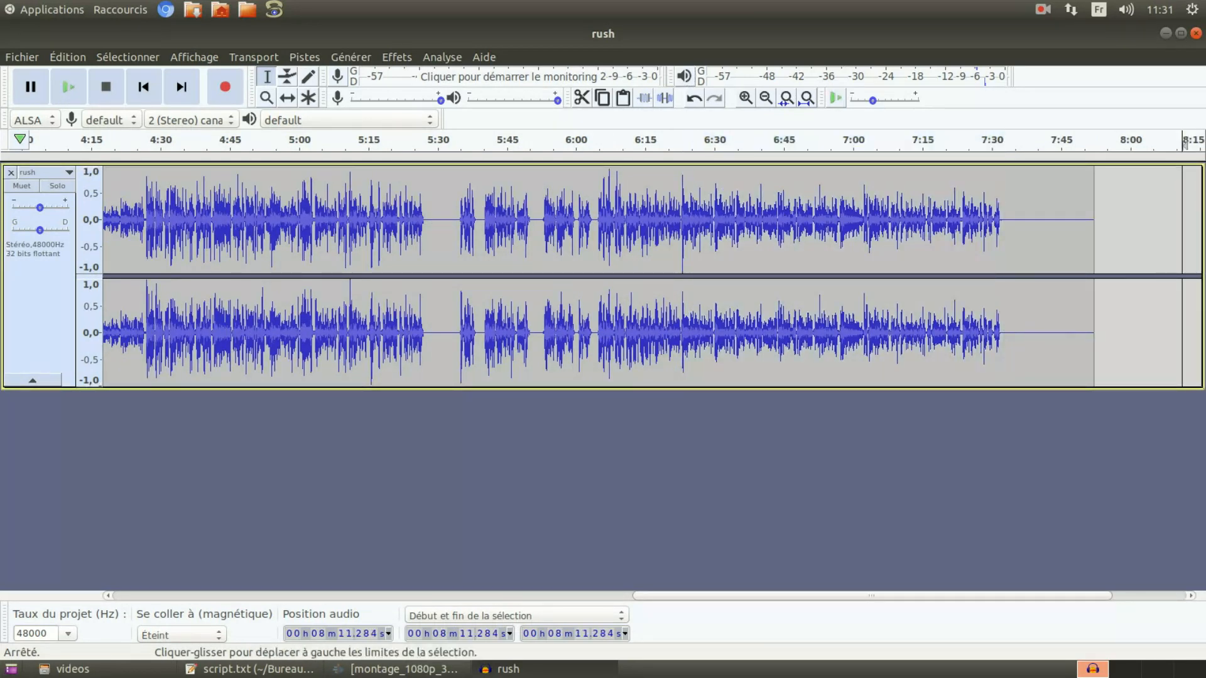
scroll(1182, 276, "down", 2)
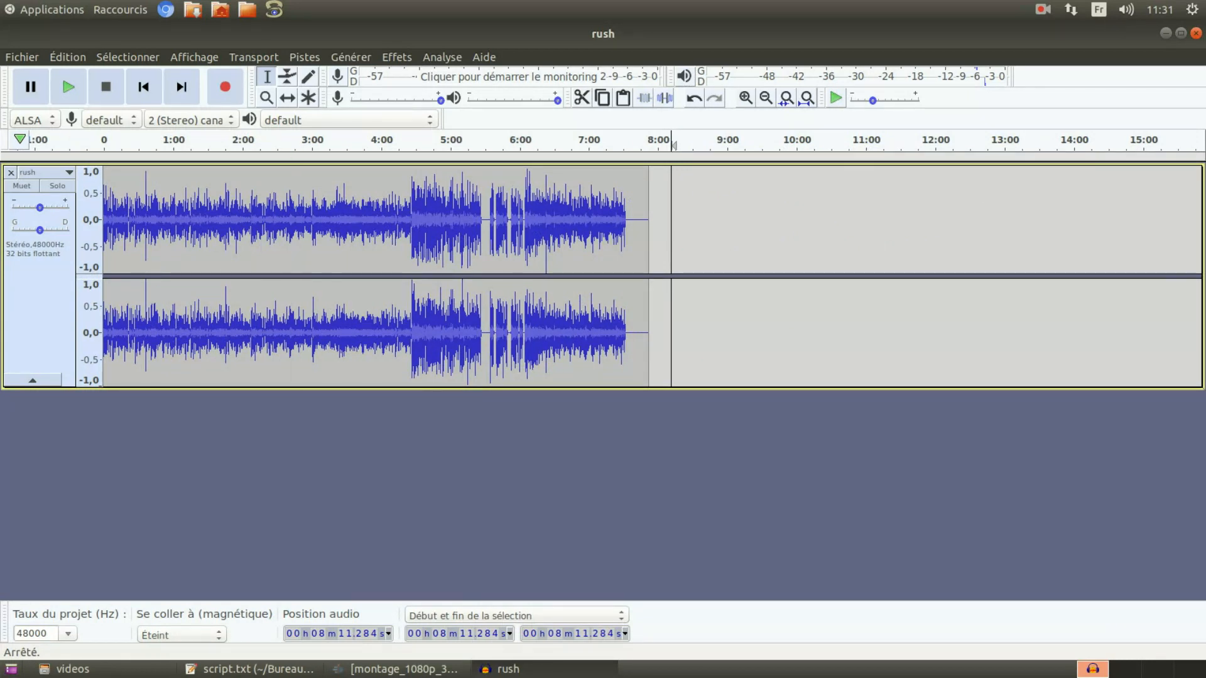
key("space")
Start exporting the audio as a WAV file (Microsoft, 16-bit signed PCM).
left_click(22, 57)
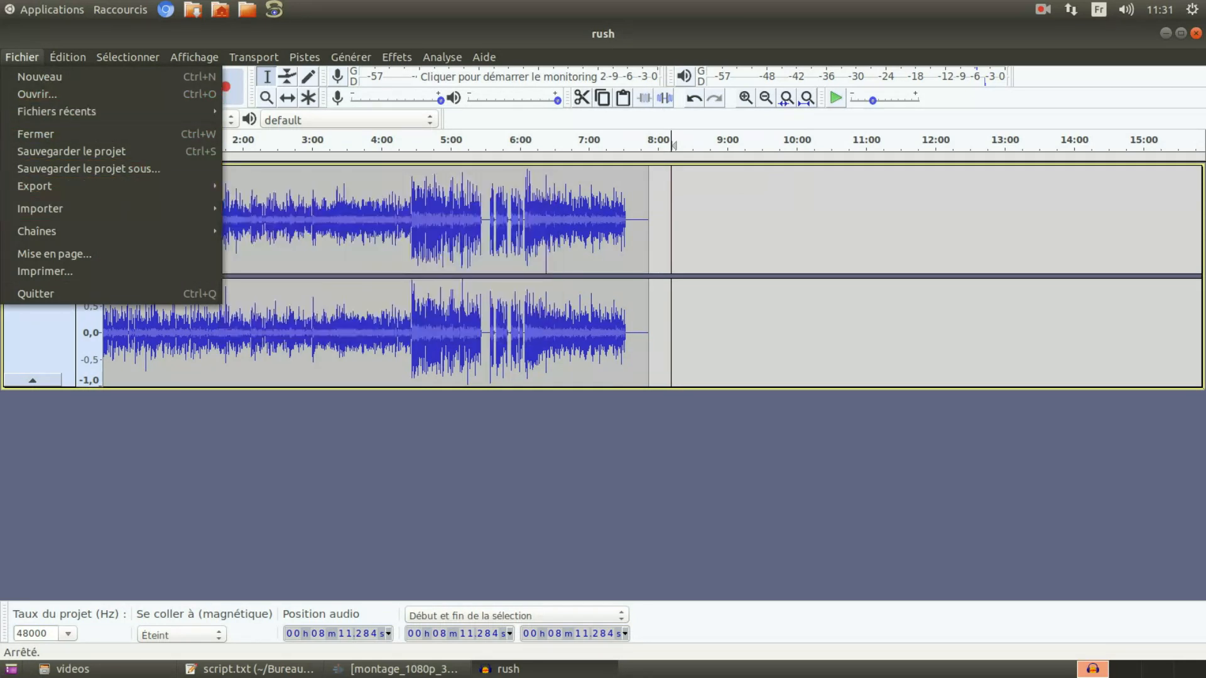
mouse_move(63, 187)
left_click(280, 204)
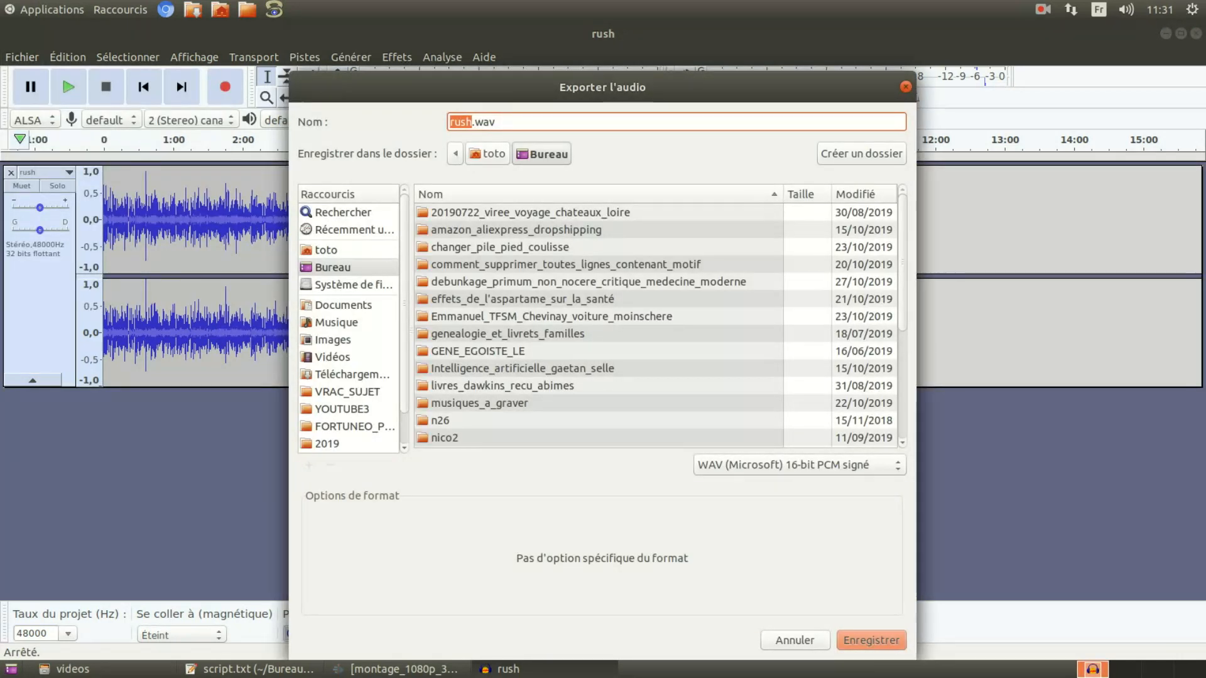
Choose the videos folder inside the Gmail attachment-removal project folder as the export destination.
scroll(490, 317, "down", 6)
double_click(477, 316)
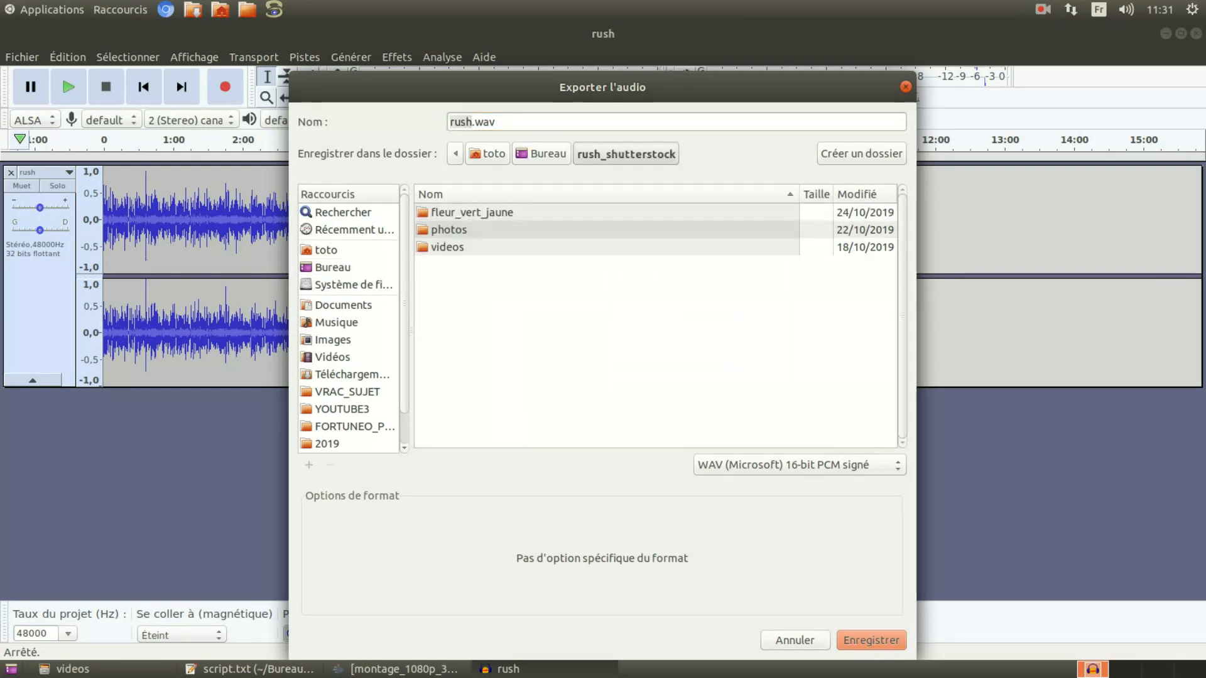
left_click(542, 154)
double_click(490, 343)
double_click(442, 247)
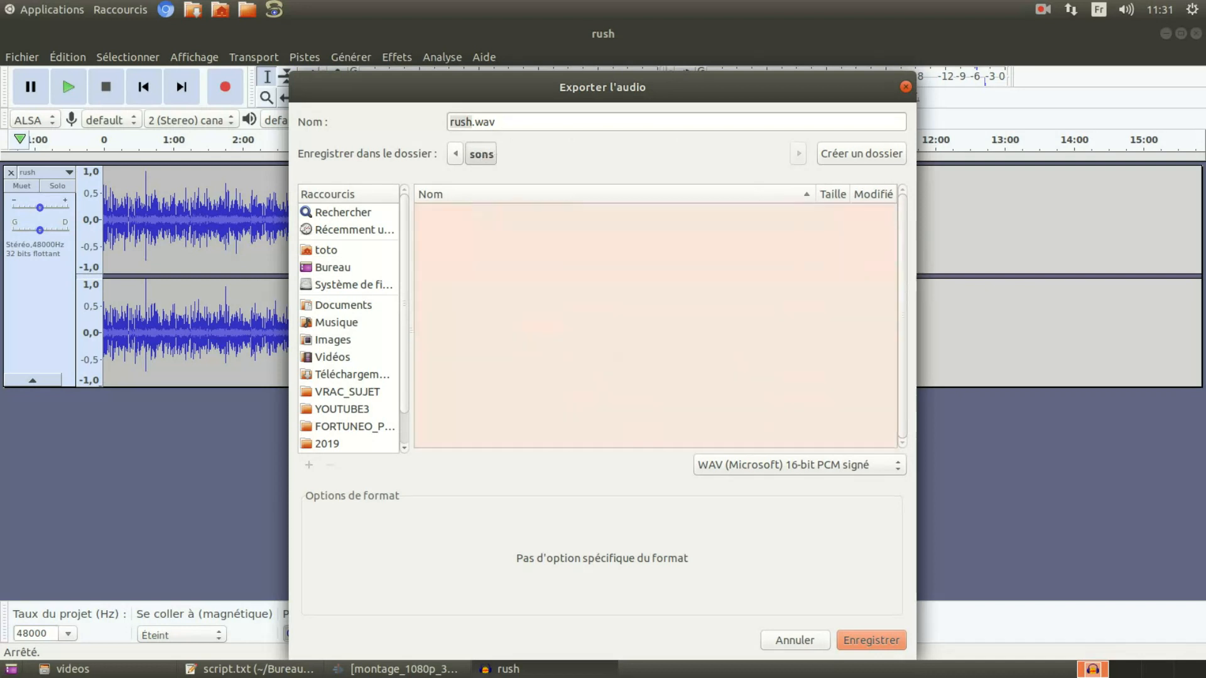
left_click(455, 154)
left_click(565, 154)
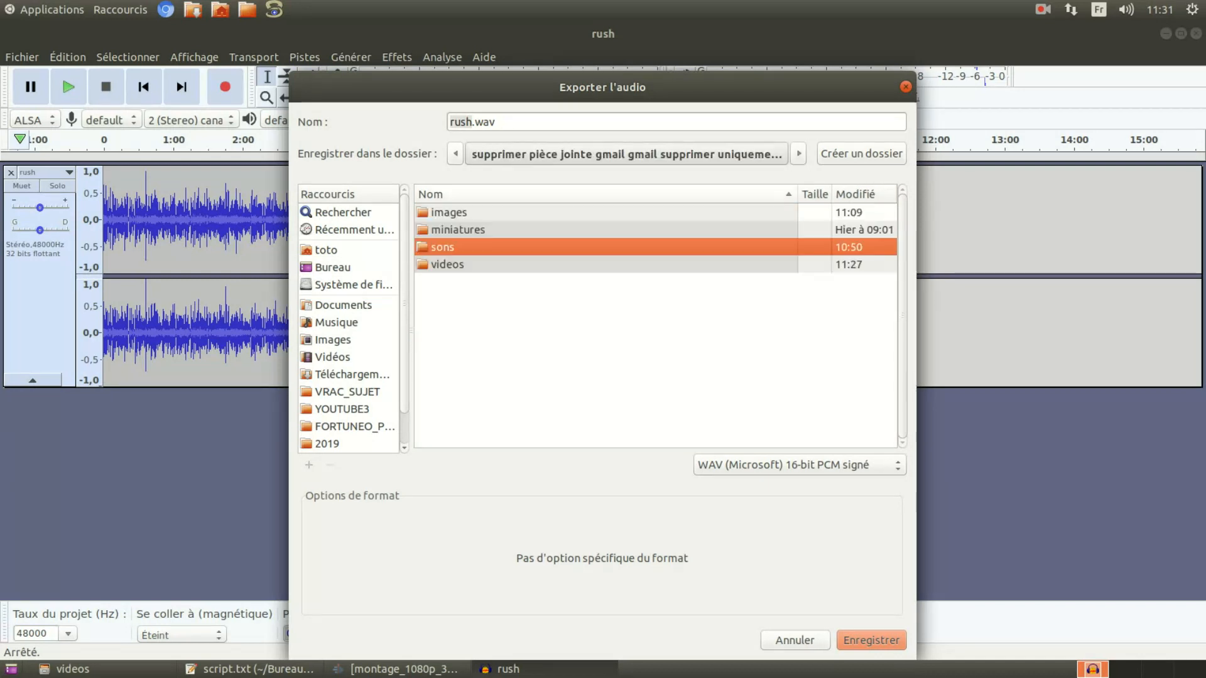
double_click(448, 265)
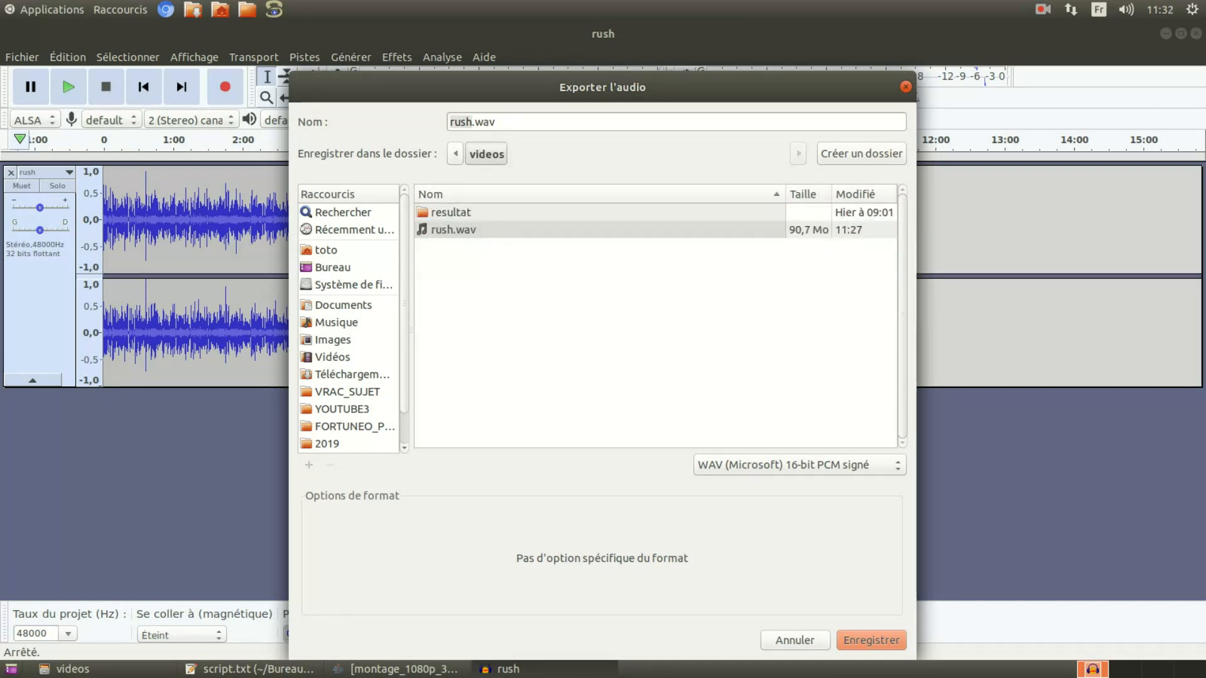
Name the exported audio file rush2.wav, save it and accept the metadata tags.
left_click(471, 121)
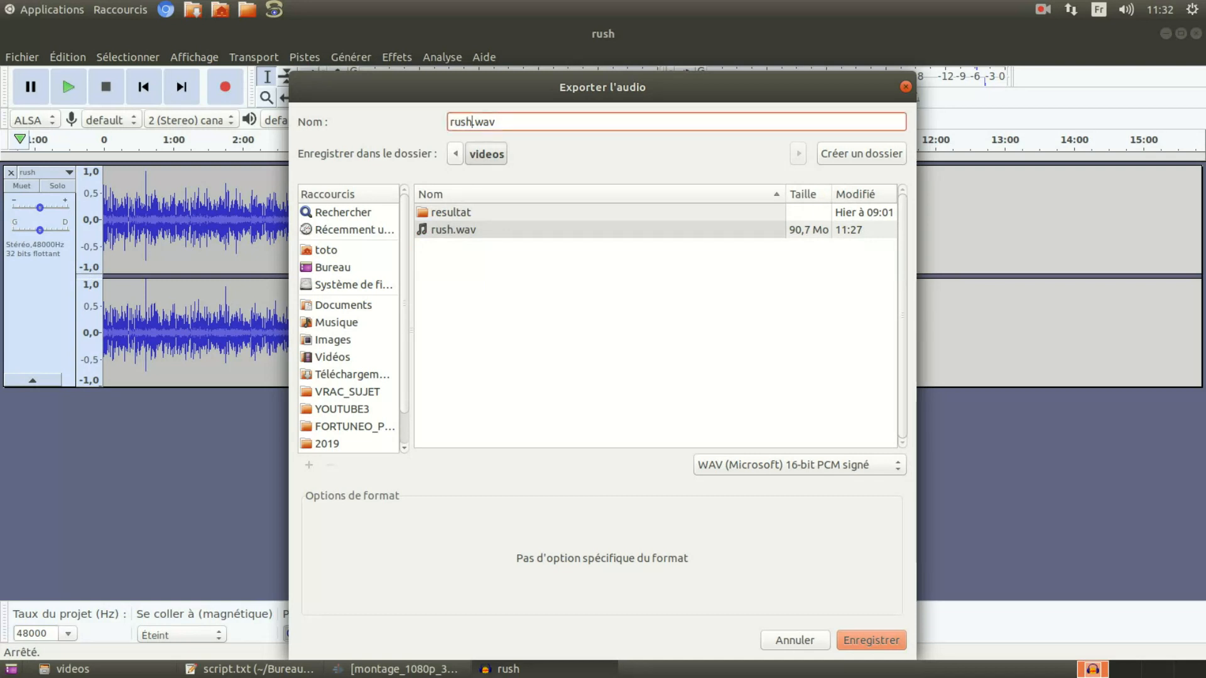
type("2")
left_click(871, 640)
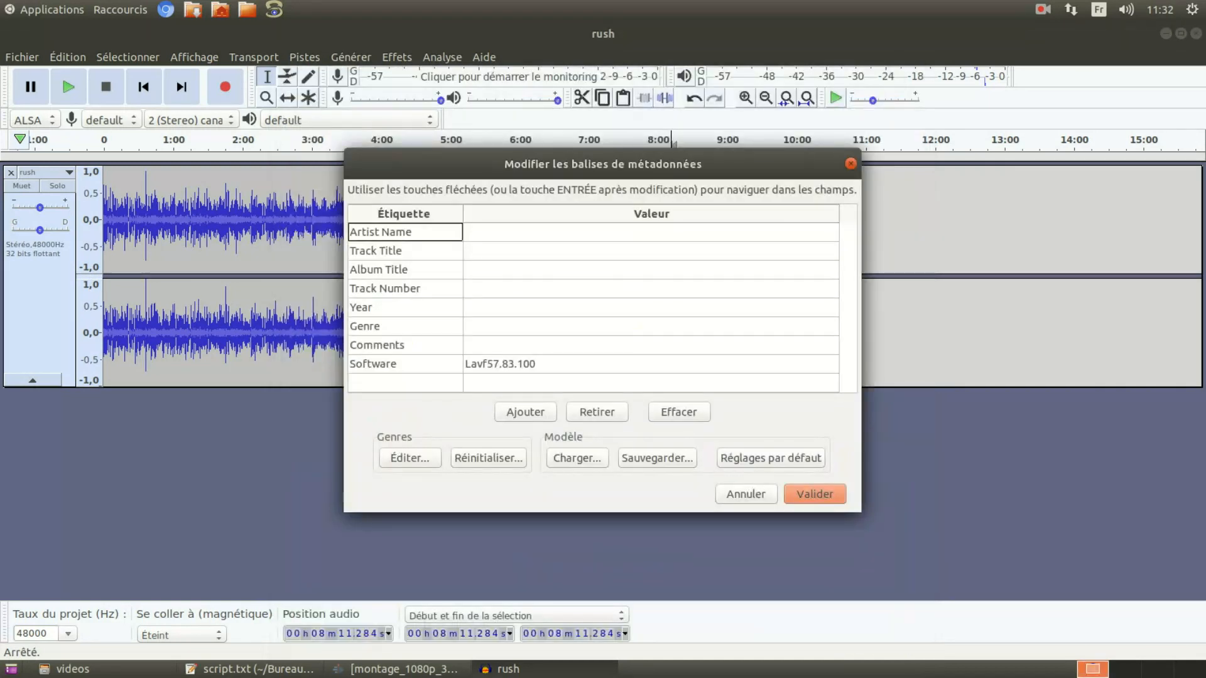
left_click(815, 494)
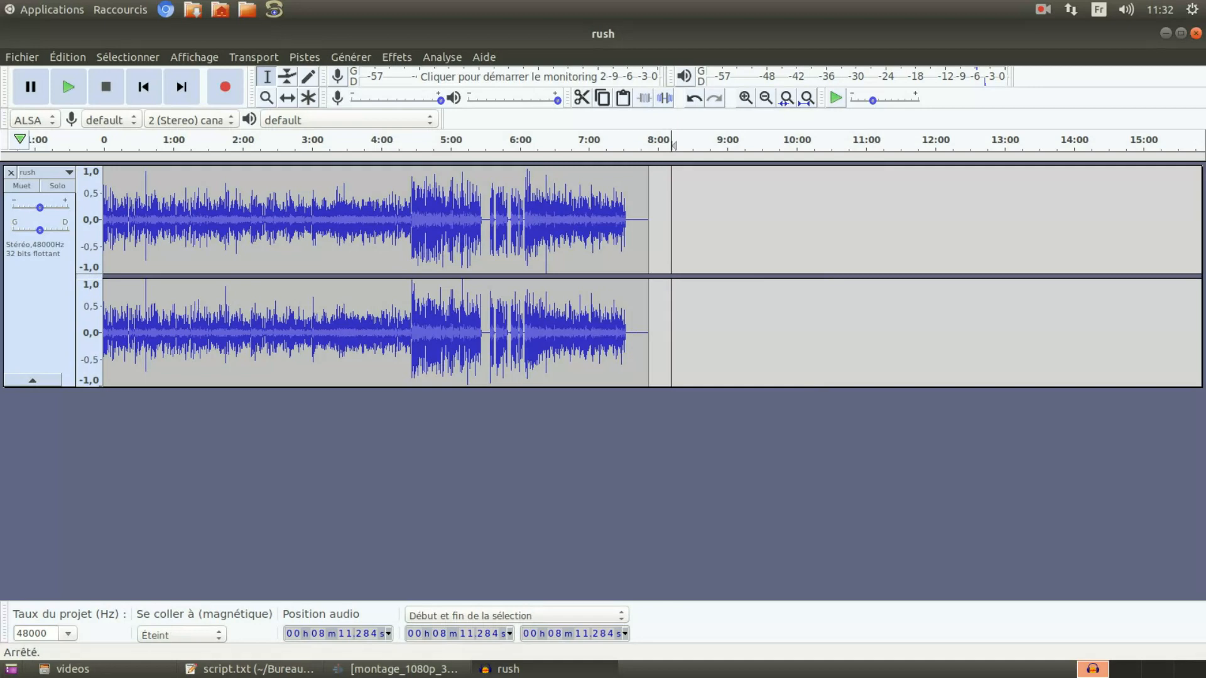
Close the Audacity session and switch to the montage_1080p_30fps project in Kdenlive.
left_click(1195, 33)
left_click(555, 412)
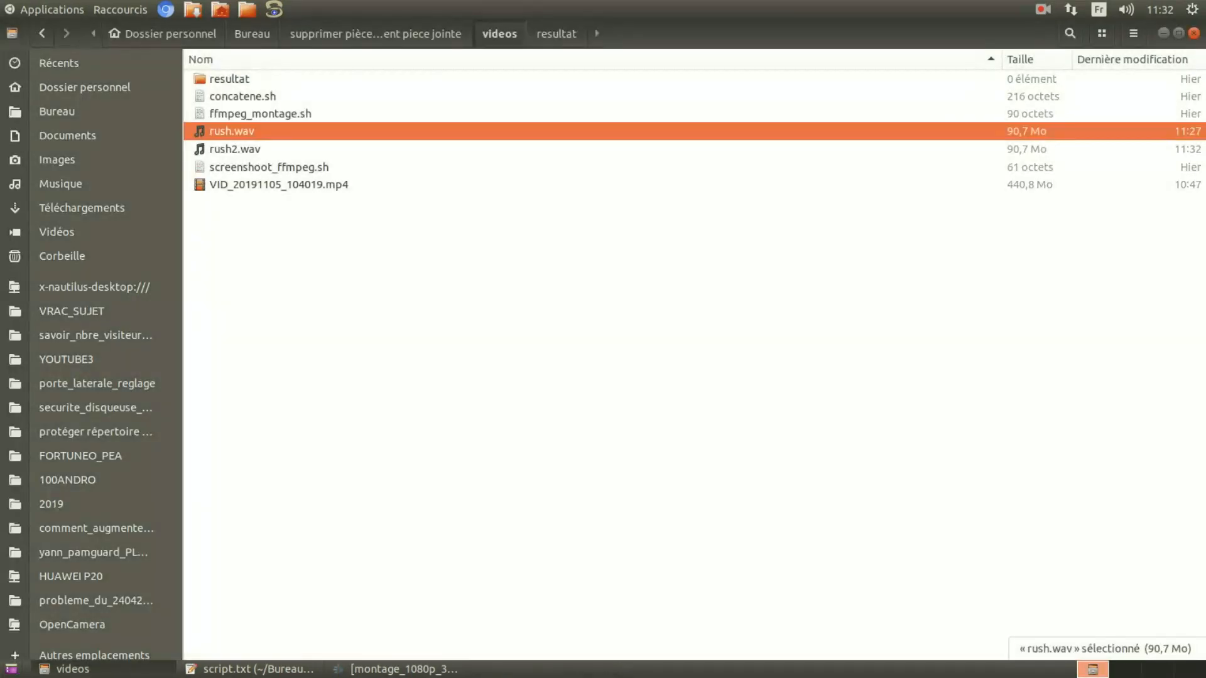
left_click(555, 412)
left_click(402, 669)
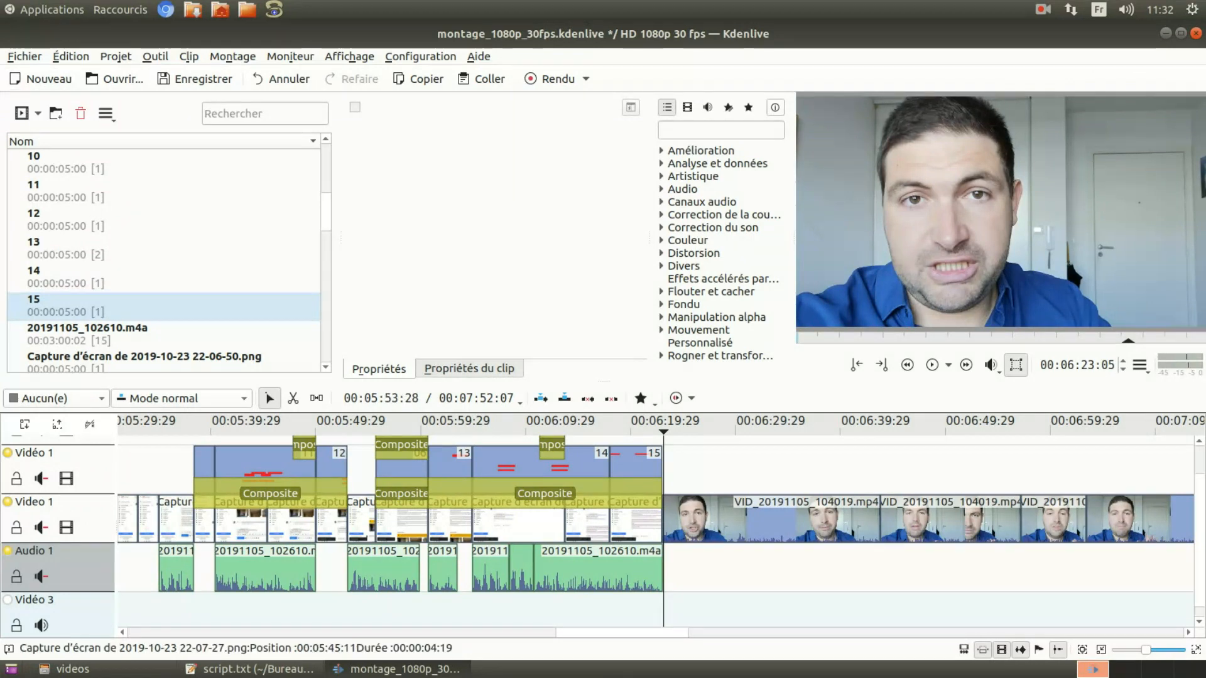
Import rush2.wav from the project's videos folder into the project bin.
left_click(22, 113)
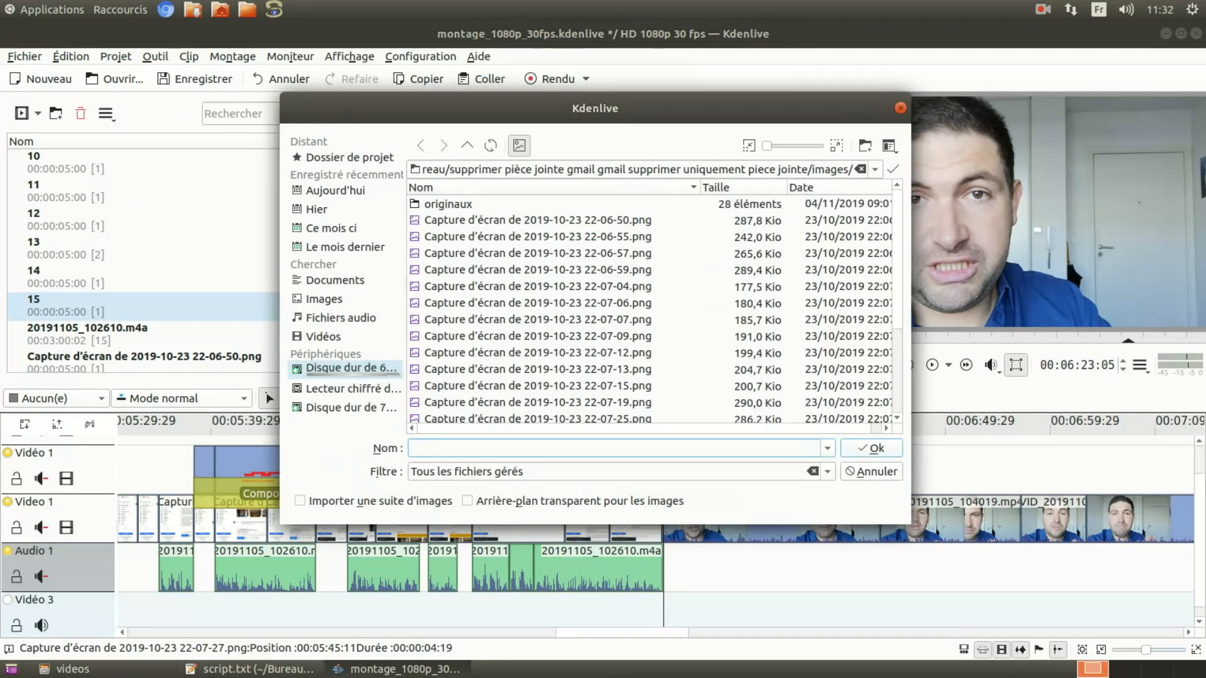
left_click(467, 145)
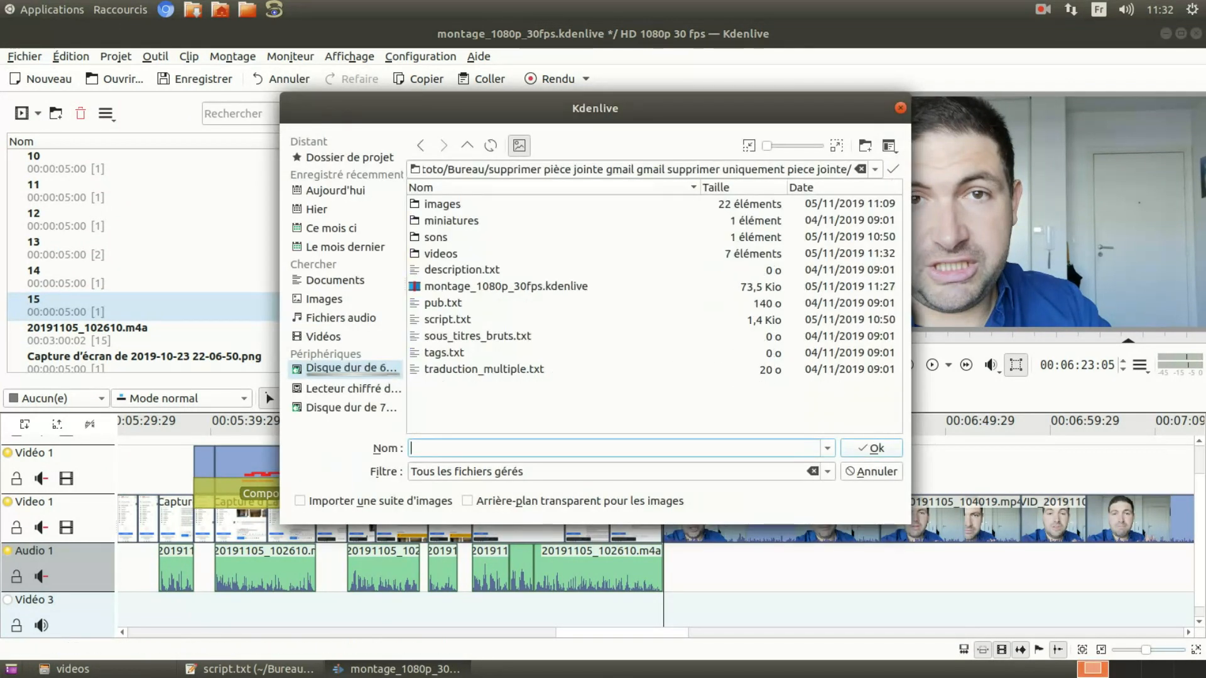
double_click(440, 253)
left_click(440, 254)
left_click(440, 236)
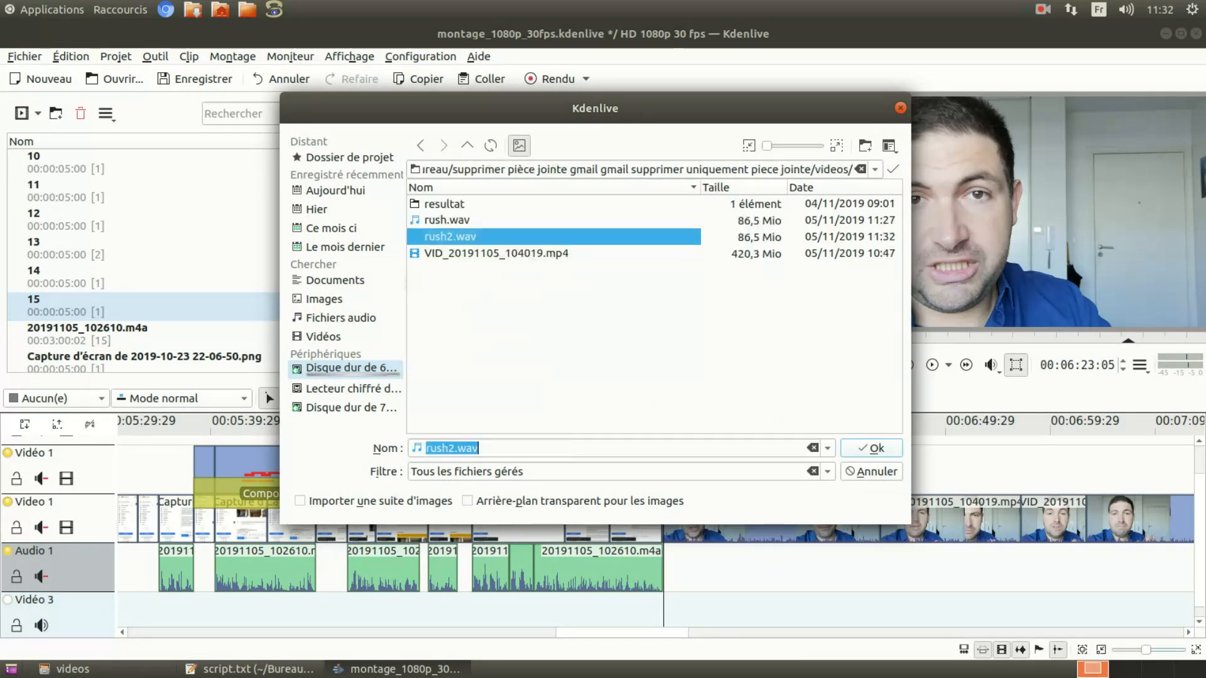
key("Return")
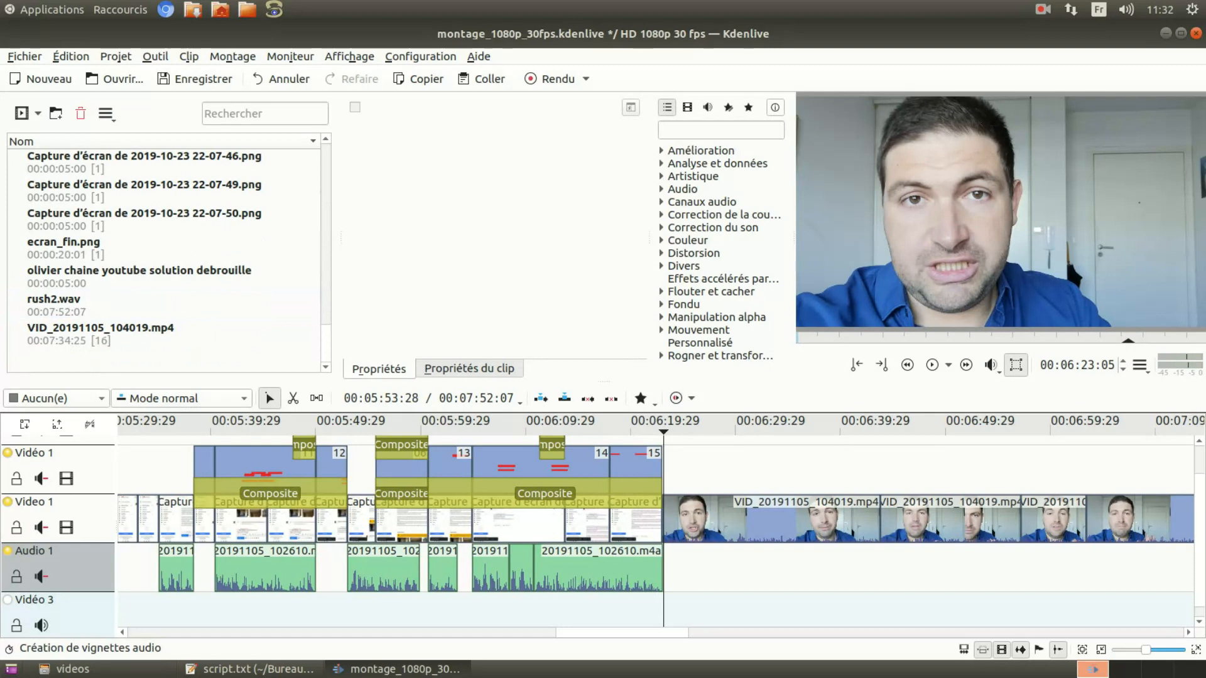
Place the rush2.wav clip on the Vidéo 3 track so that it starts at 00:00:00:00.
left_click_drag(69, 306, 184, 609)
left_click_drag(319, 611, 113, 611)
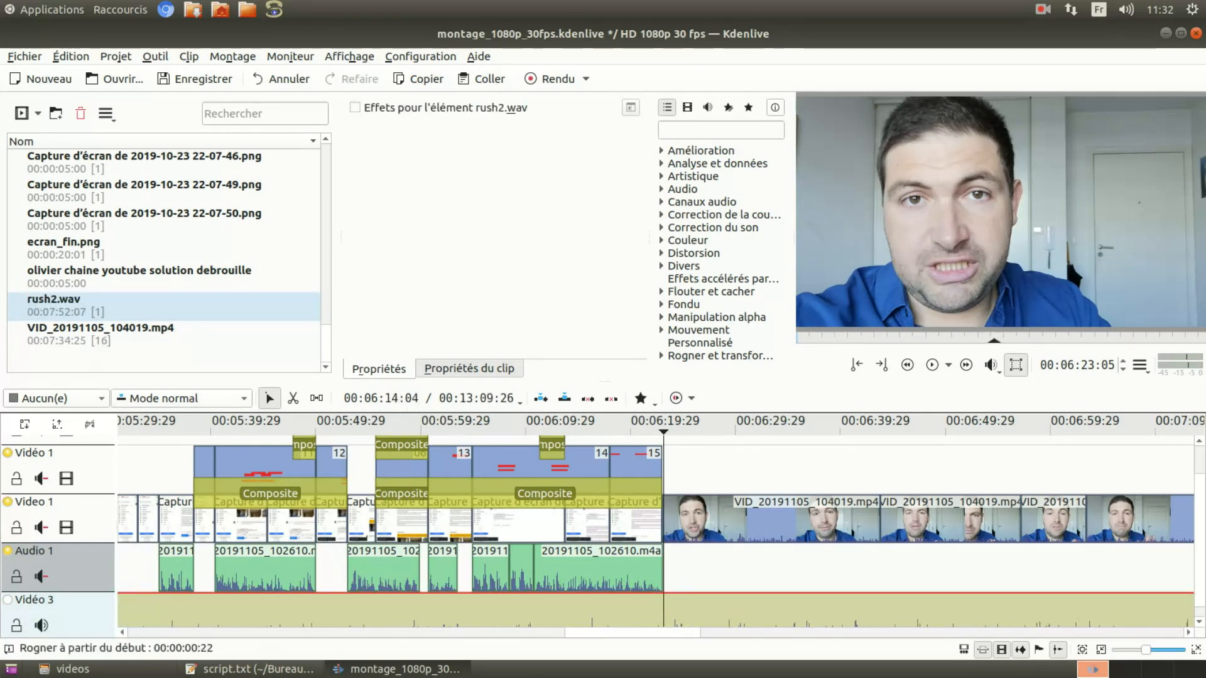
scroll(572, 571, "down", 3)
scroll(568, 571, "down", 2)
left_click_drag(430, 615, 178, 617)
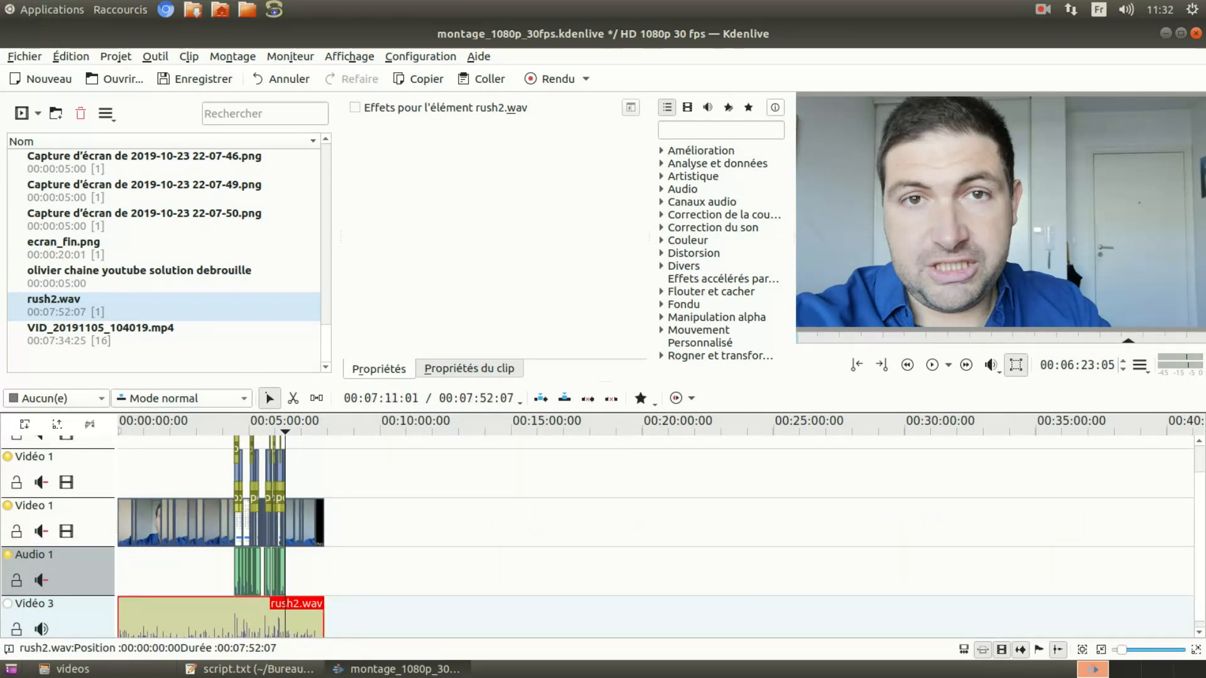
Play a short passage of the montage from 00:01:21:26 to check the new audio track.
scroll(311, 616, "up", 2)
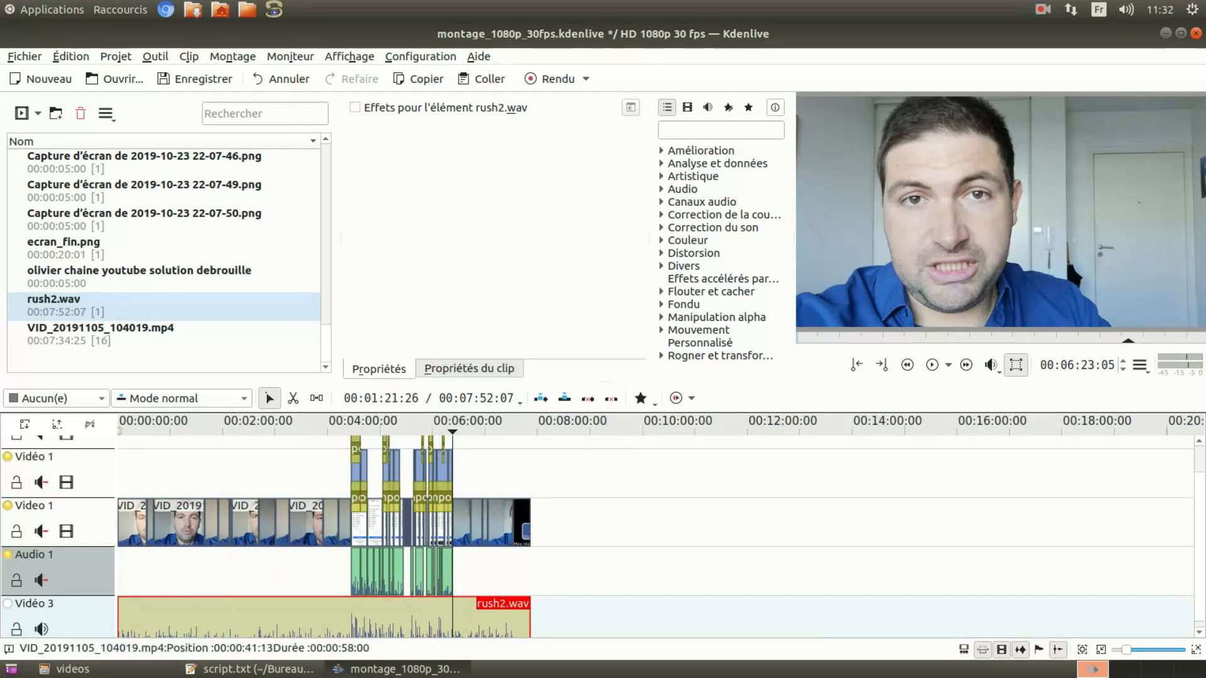
left_click(188, 467)
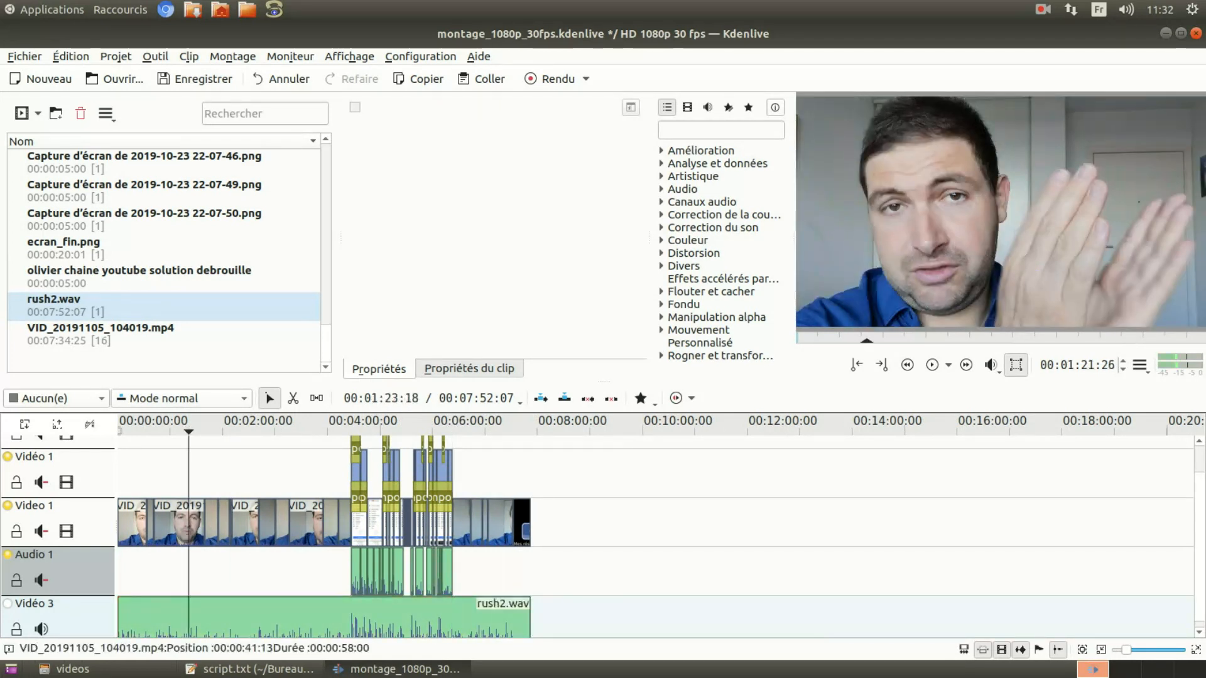
key("space")
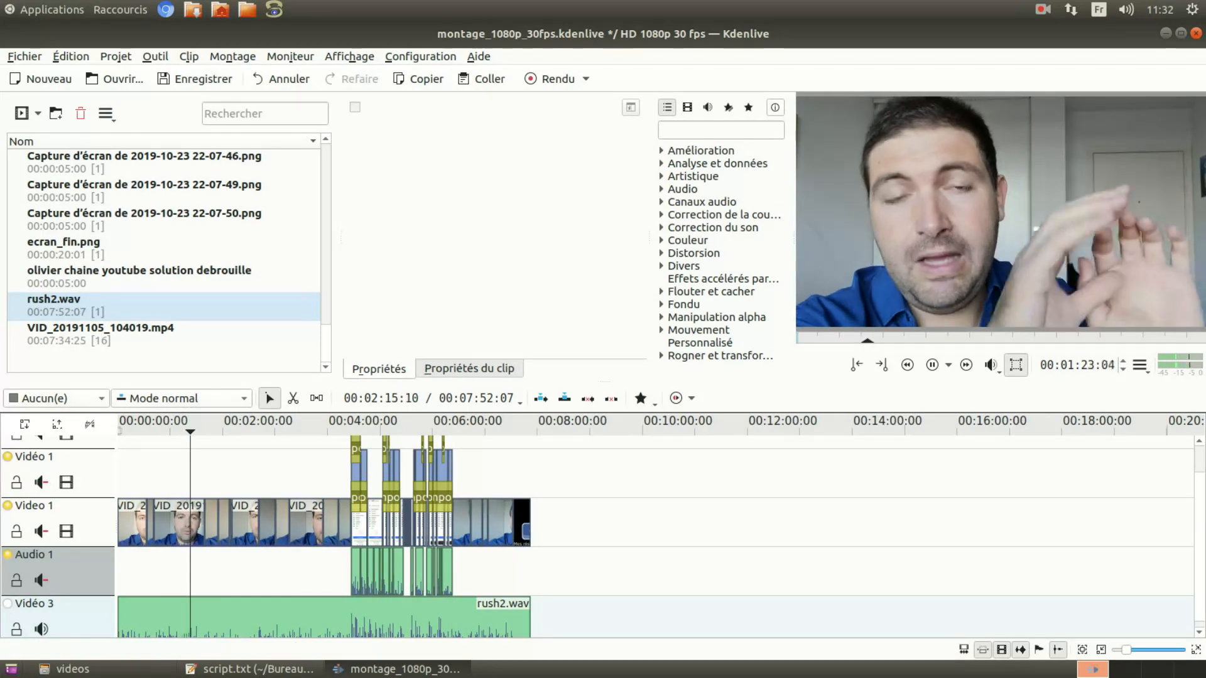
key("space")
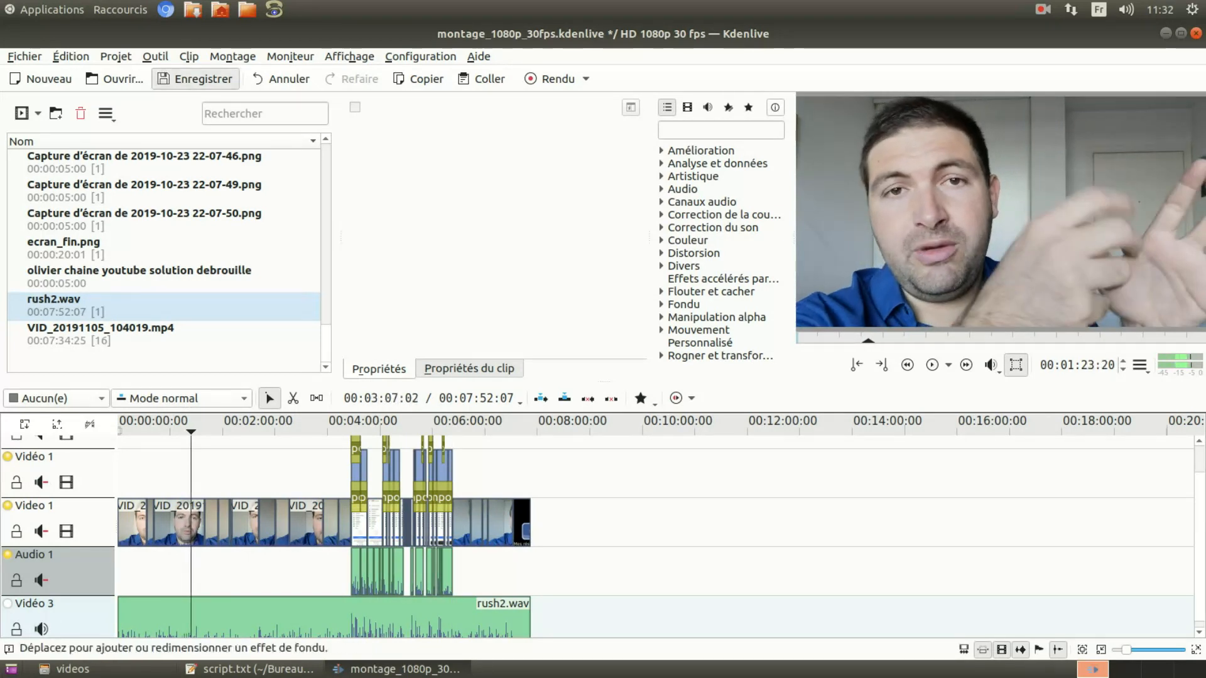
Save the project and set up a WebM (VP8/Vorbis) render with video quality 36 and the encoding speed at maximum.
left_click(194, 78)
left_click(550, 78)
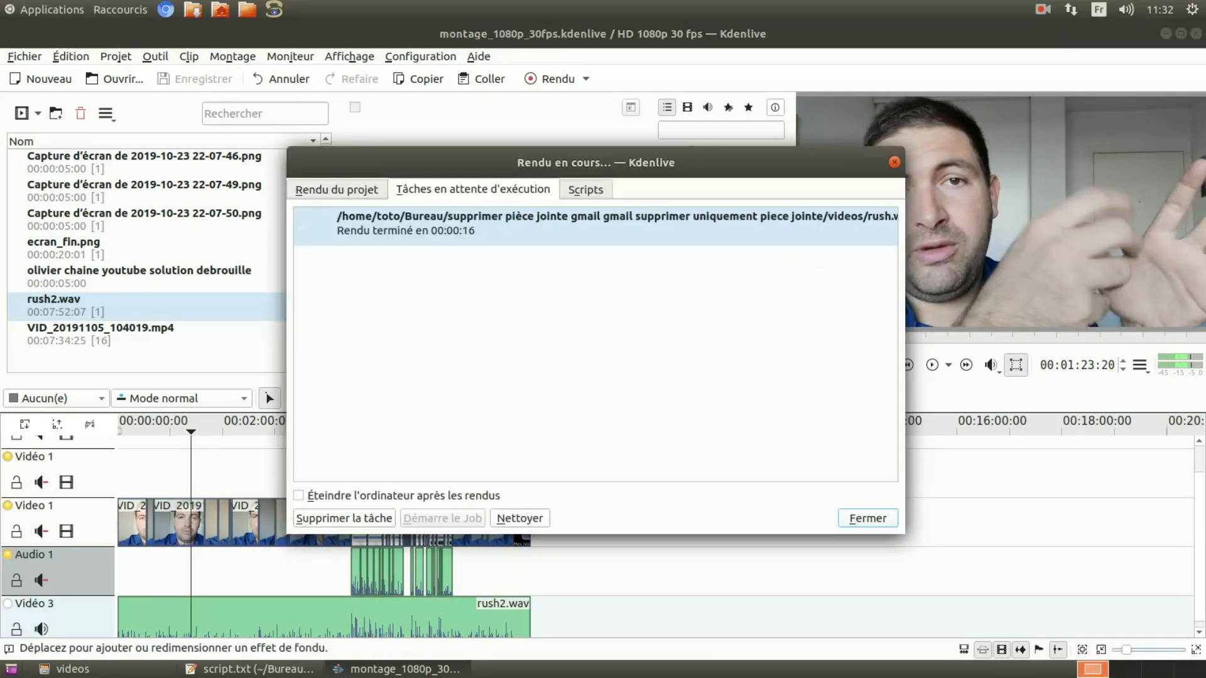
left_click(337, 189)
scroll(451, 354, "up", 4)
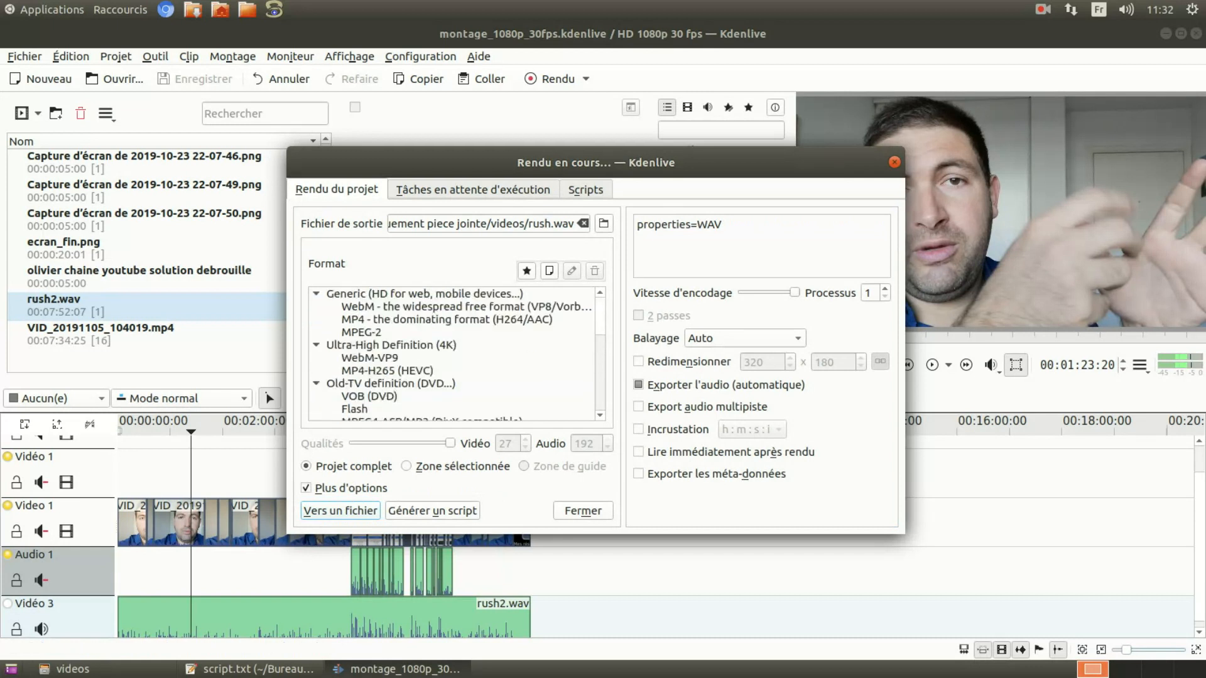
left_click(440, 307)
left_click(521, 443)
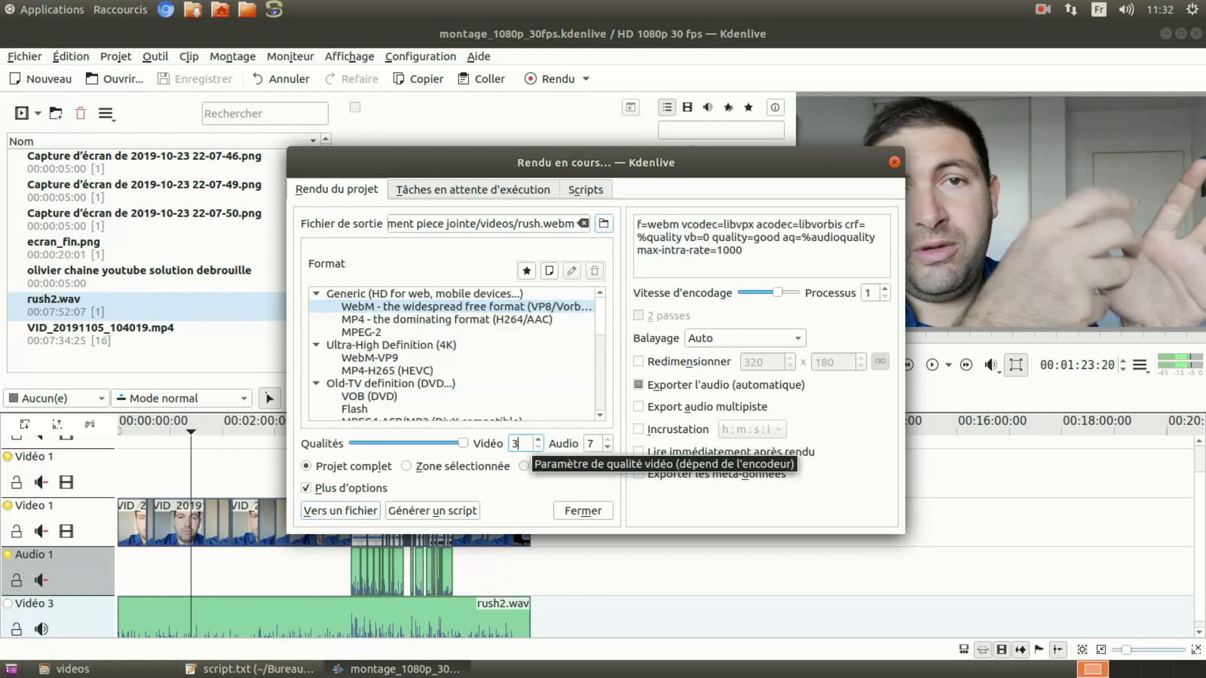
type("6")
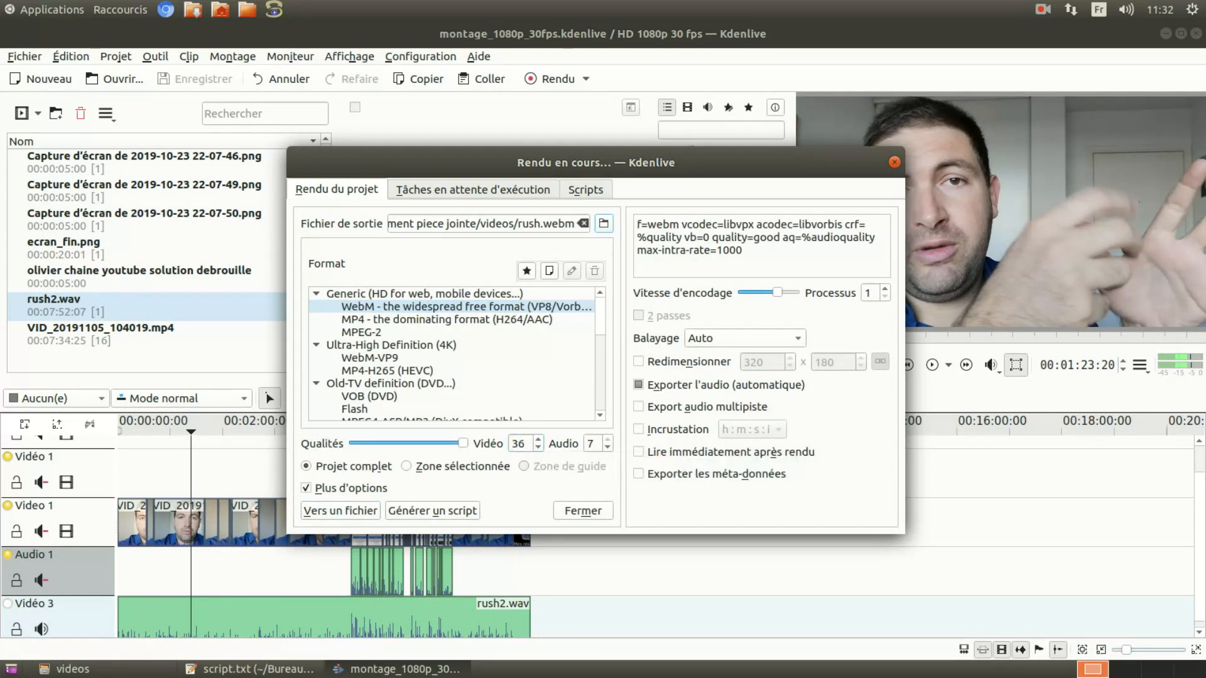
left_click_drag(777, 293, 794, 292)
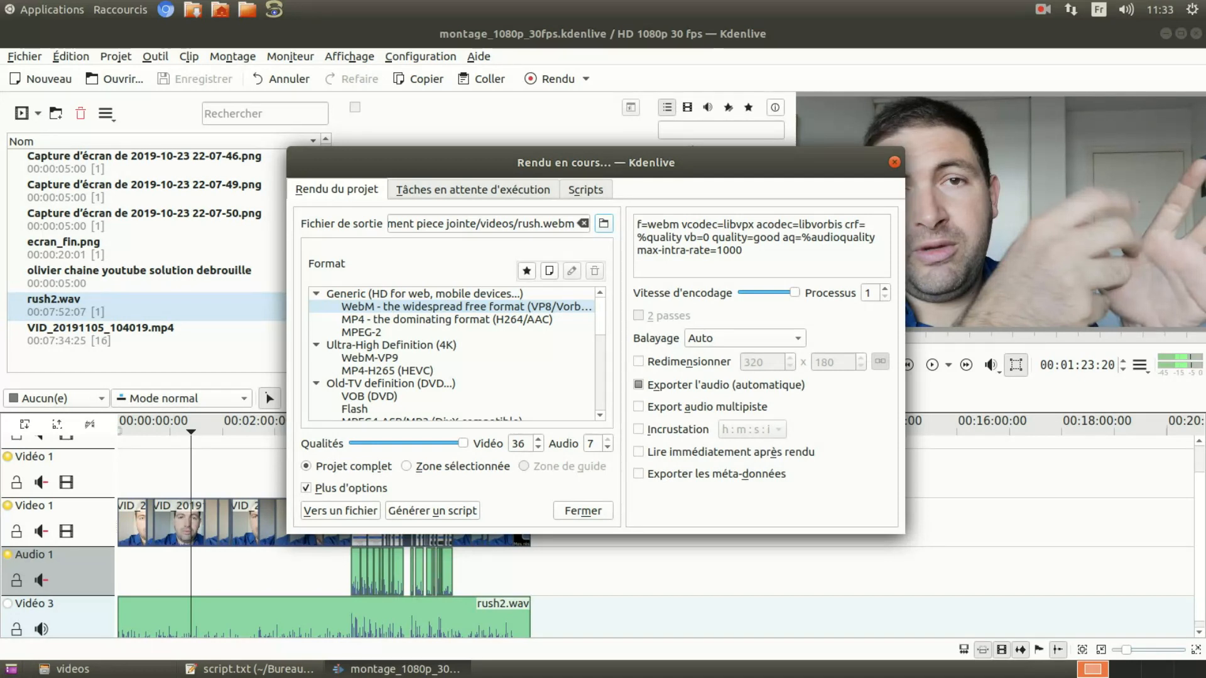
Move the playhead to the beginning of the timeline and render the complete project to rush.webm.
left_click(323, 618)
left_click(118, 431)
left_click(340, 510)
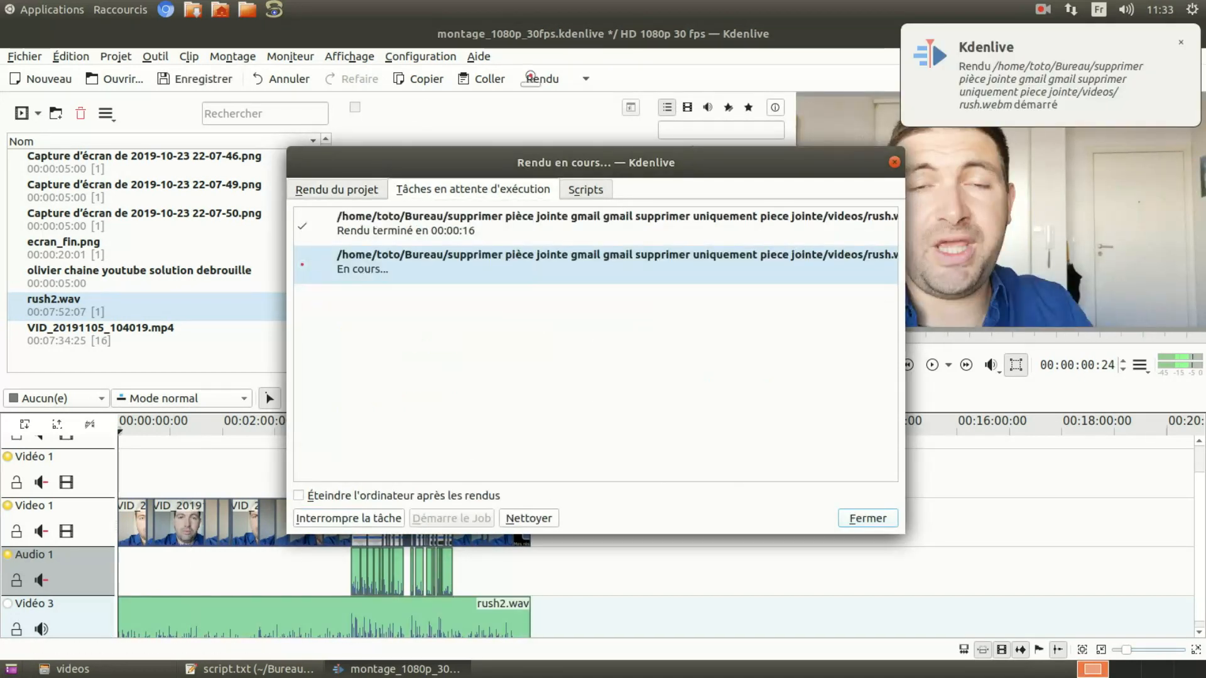